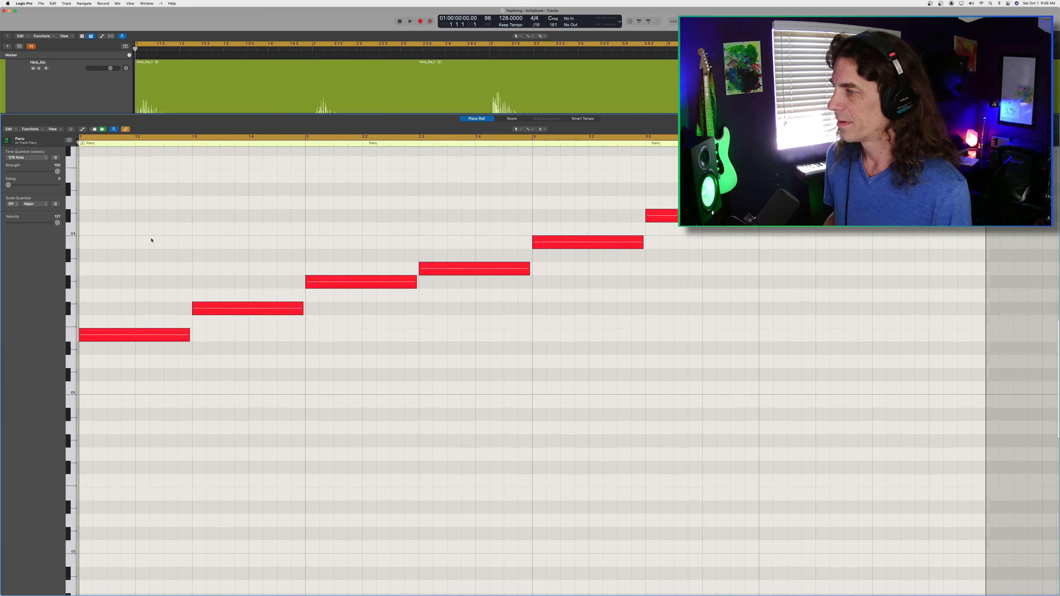
# Play back the first three scale notes in the piano roll and stop playback
pyautogui.scroll(5, 153, 240)
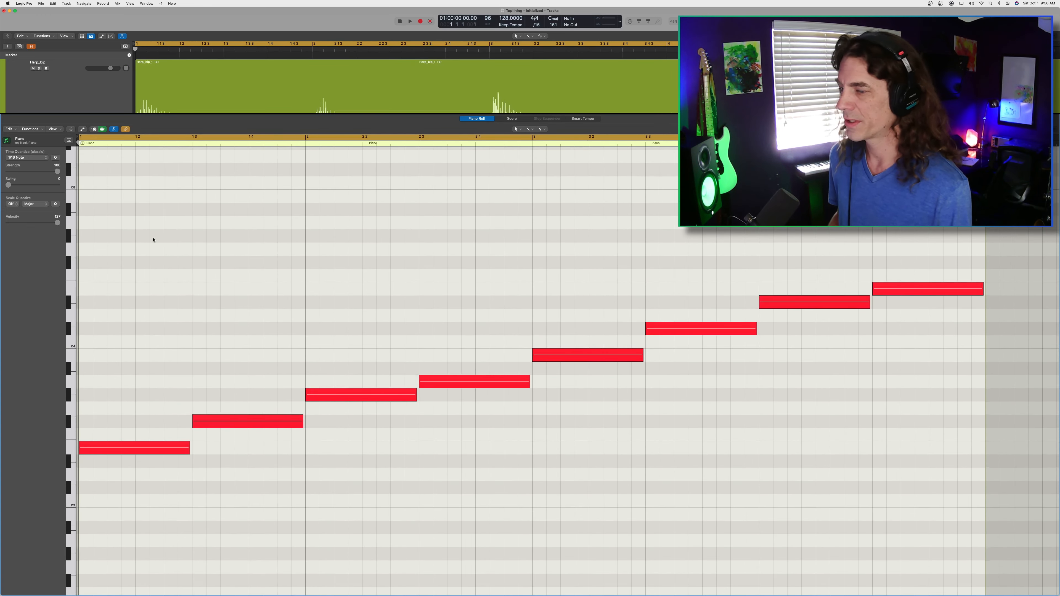
pyautogui.scroll(-3, 146, 246)
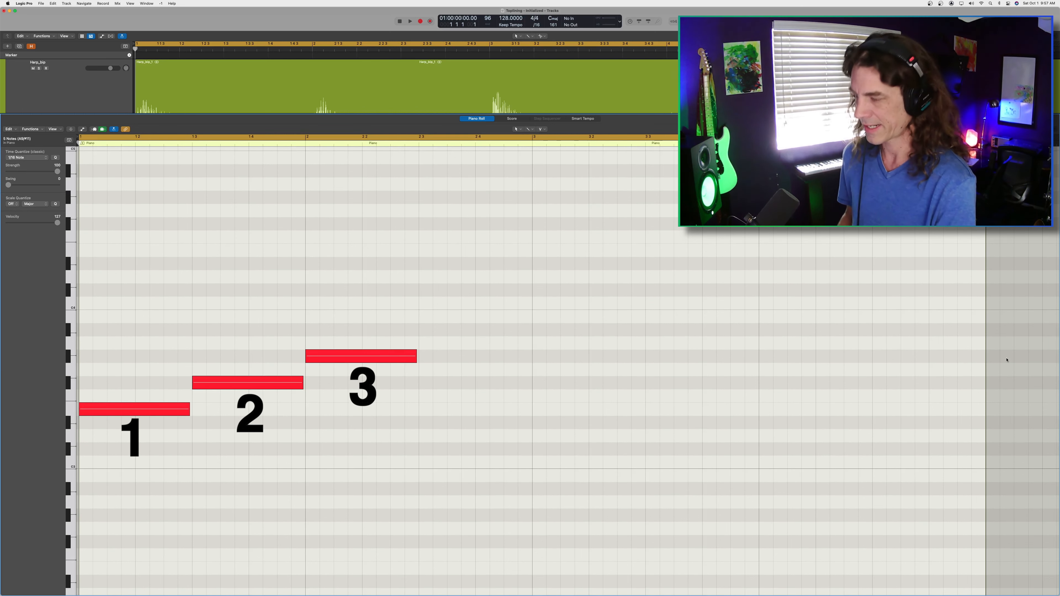
pyautogui.press('space')
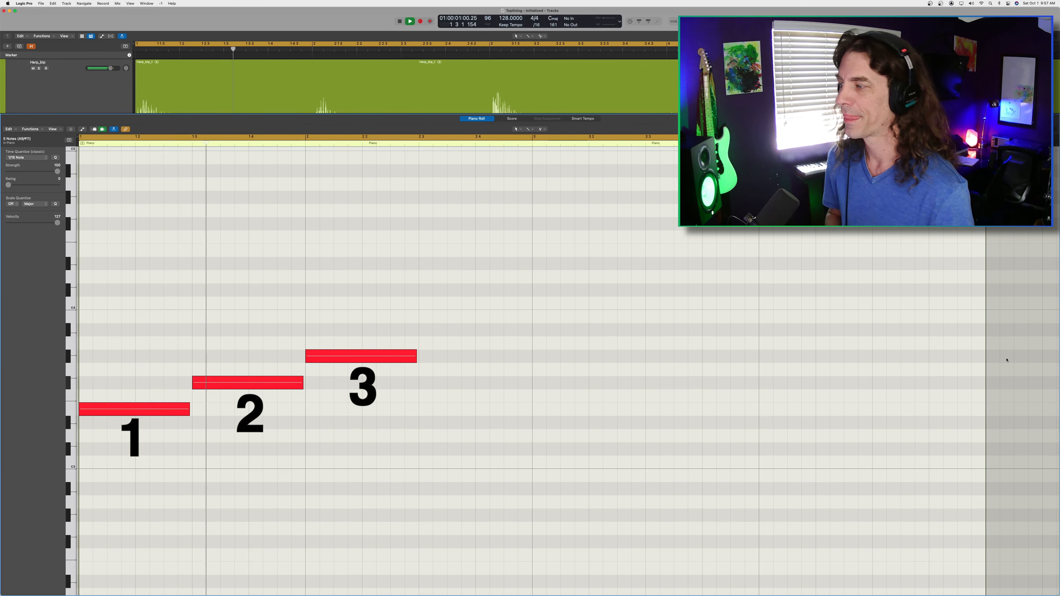
pyautogui.press('space')
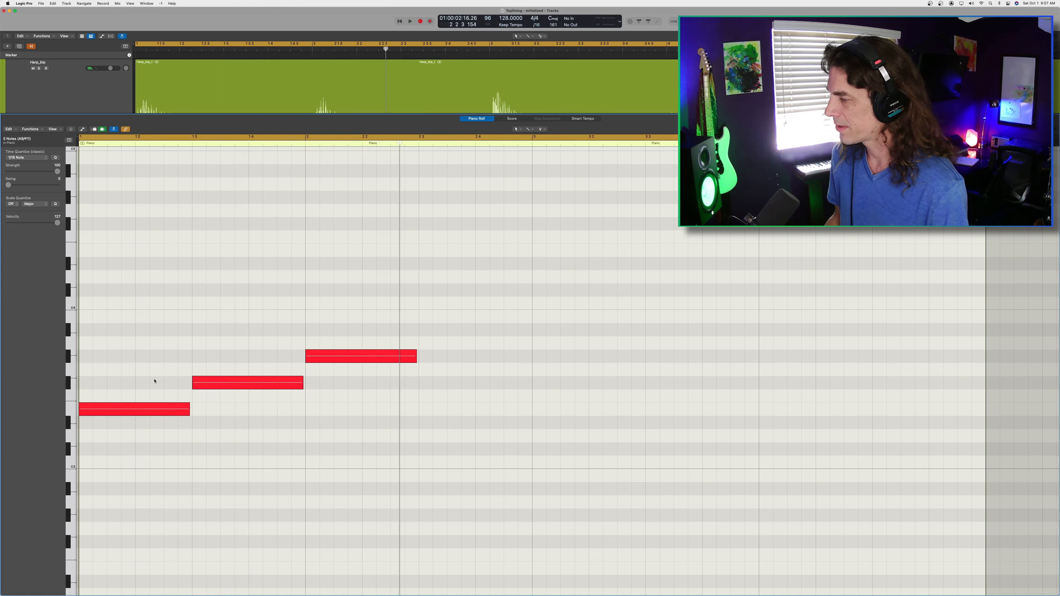
# Delete the third note and swap the pitches of the first two notes so the higher one comes first
pyautogui.click(374, 356)
pyautogui.press('Delete')
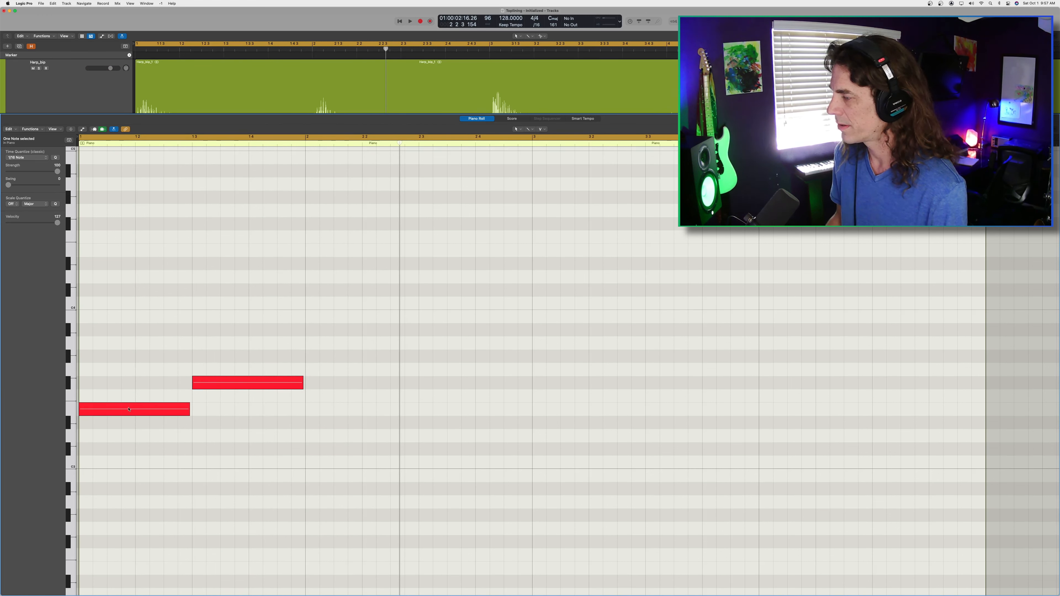
pyautogui.moveTo(244, 383); pyautogui.dragTo(244, 411)
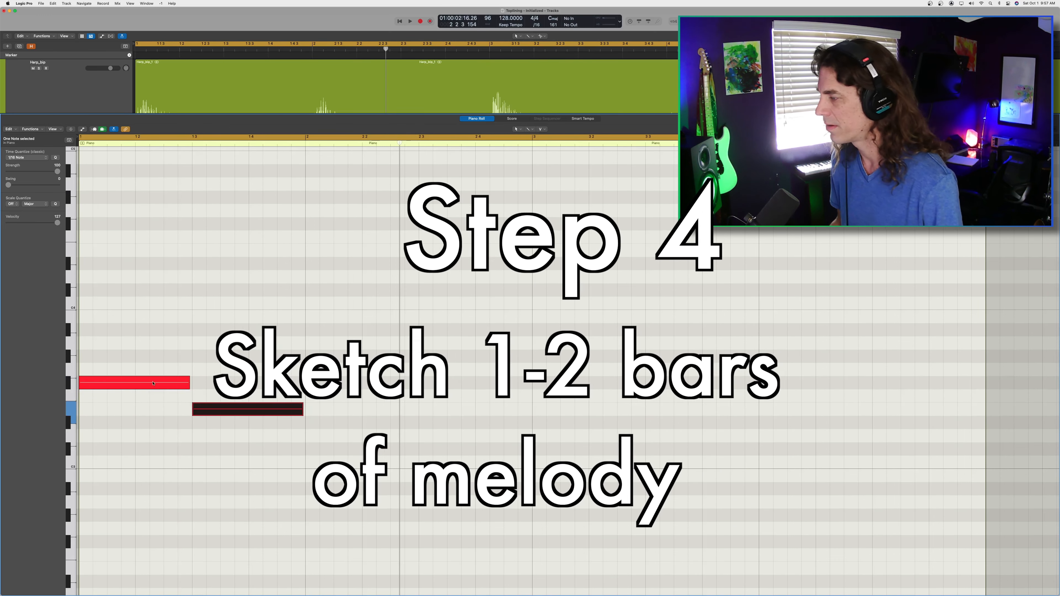
pyautogui.click(145, 333)
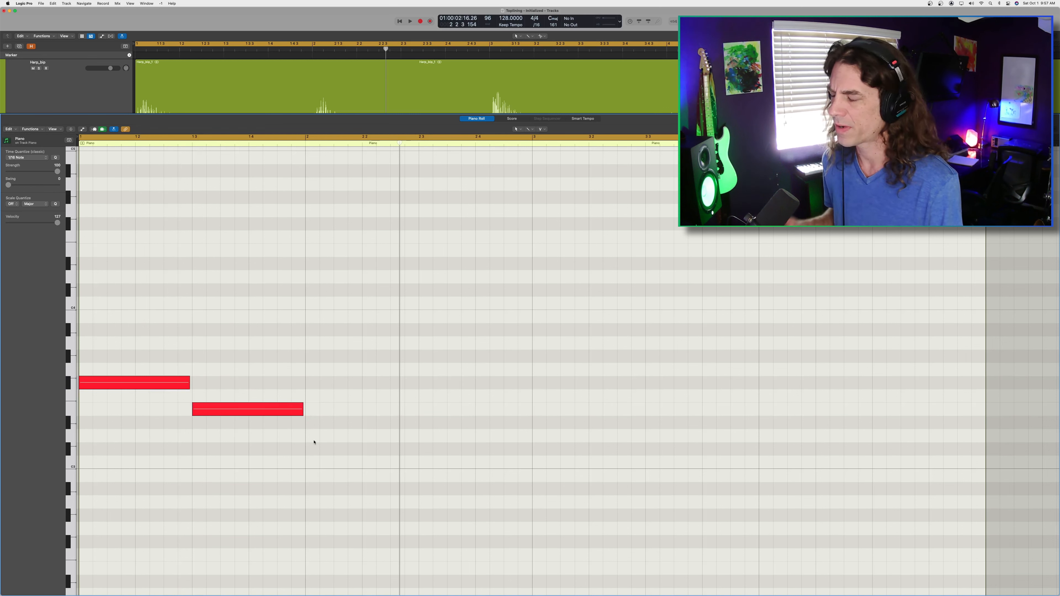
# Shorten both notes to eighth notes (length 0 0 2 0) and move the second one earlier, onto the first note's pitch
pyautogui.moveTo(322, 451); pyautogui.dragTo(125, 307)
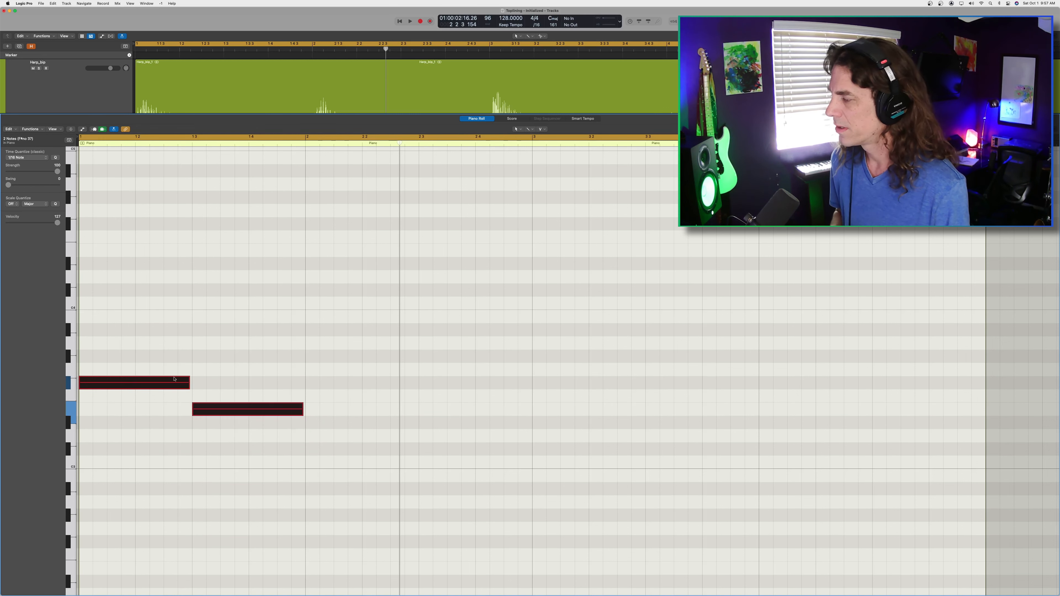
pyautogui.moveTo(187, 385); pyautogui.dragTo(134, 391)
pyautogui.moveTo(223, 411); pyautogui.dragTo(167, 385)
pyautogui.moveTo(133, 388); pyautogui.dragTo(105, 390)
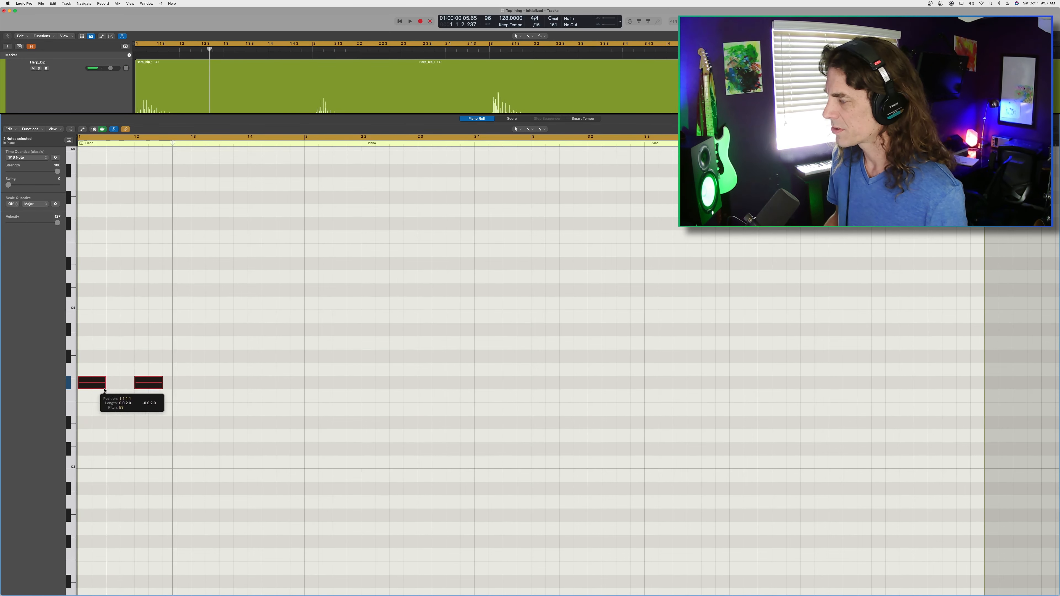
# Fill in a five-note eighth-note phrase in bar 1 with the fourth note a whole step lower, and play it back
pyautogui.click(113, 383)
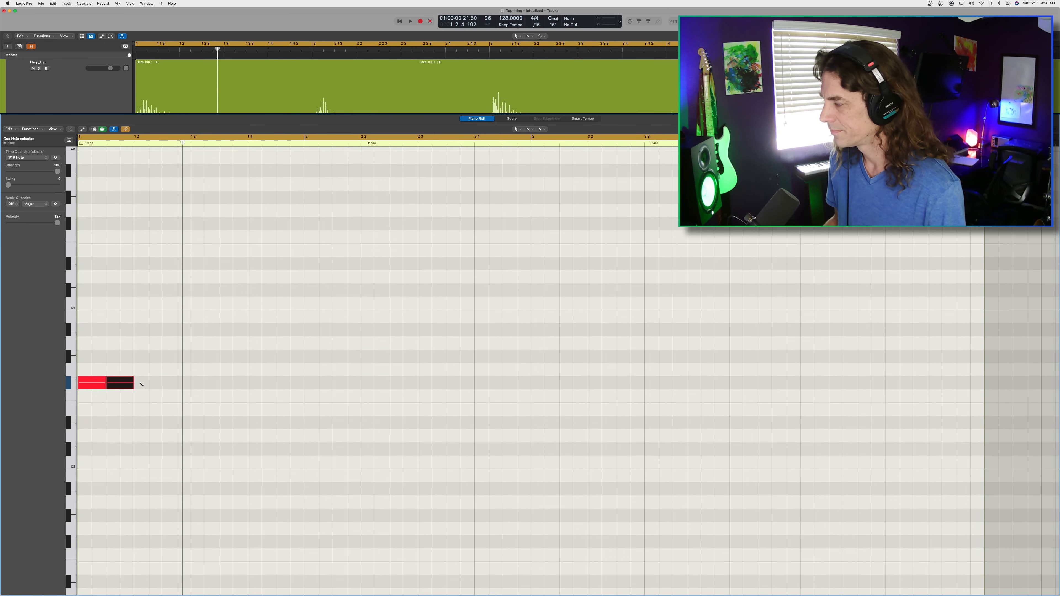
pyautogui.click(141, 384)
pyautogui.click(175, 409)
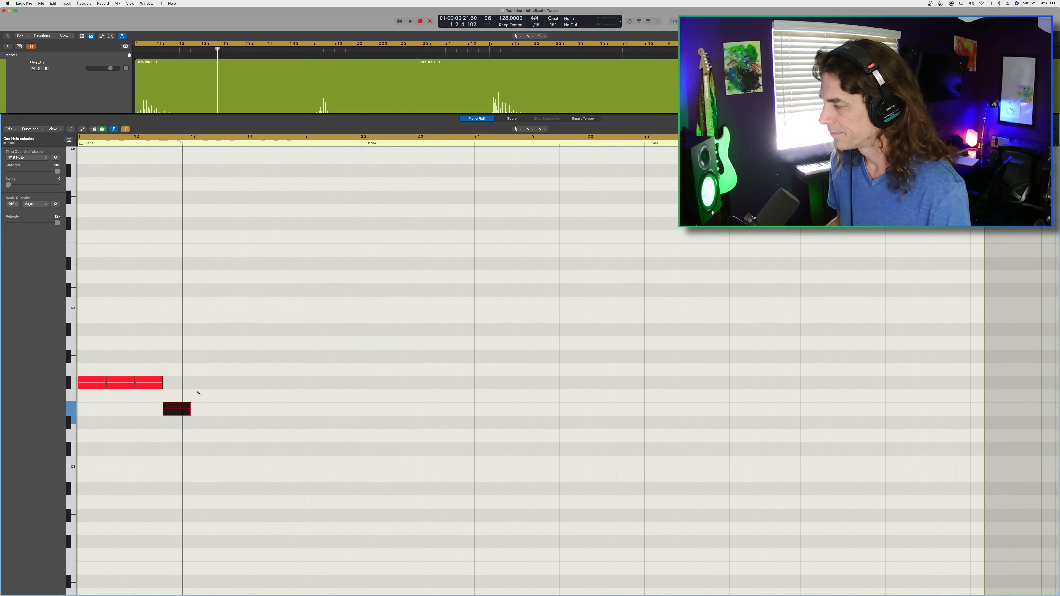
pyautogui.click(197, 387)
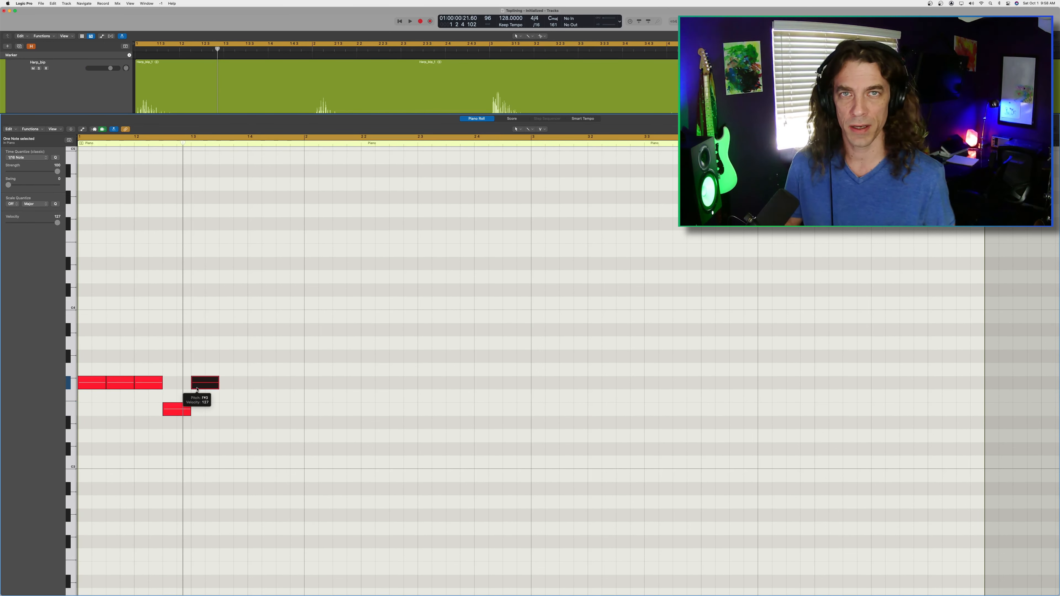
pyautogui.press('space')
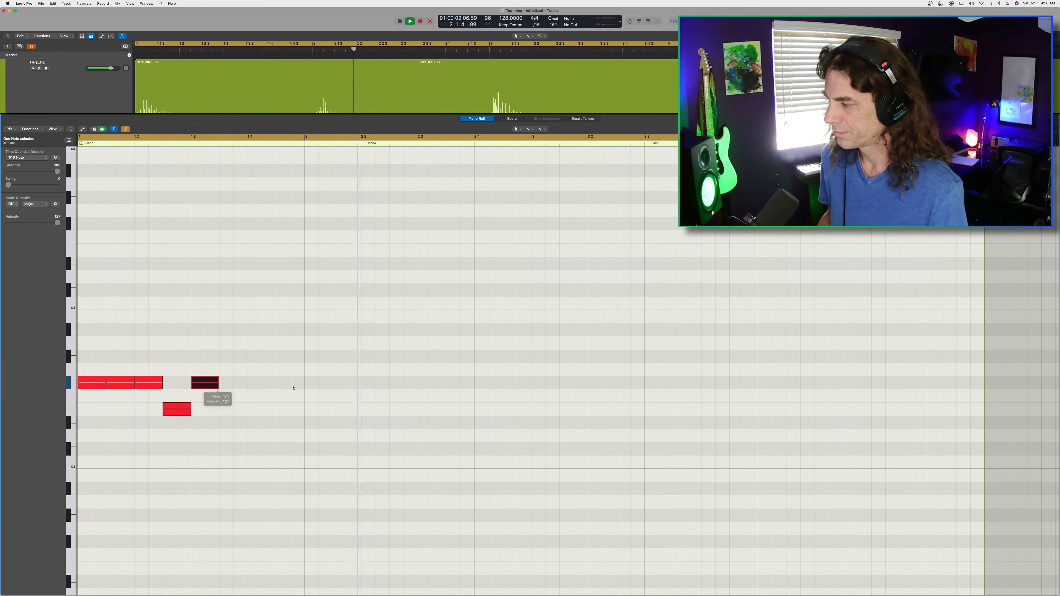
pyautogui.press('space')
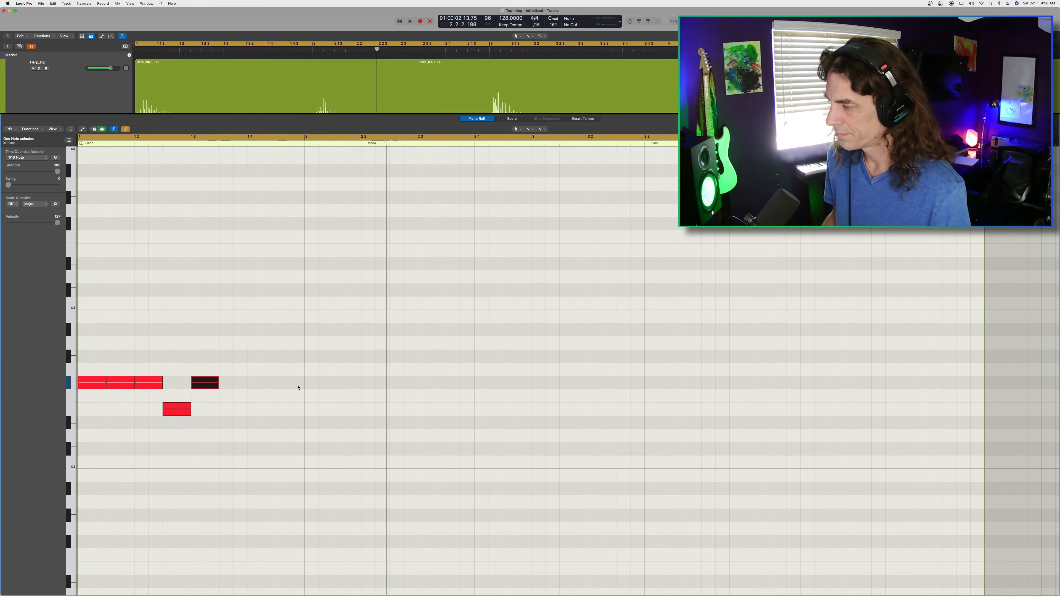
# Add five consecutive eighth notes in bar 2: the main pitch, a step down, main pitch, a step up, and a step below the main pitch
pyautogui.click(346, 383)
pyautogui.click(385, 411)
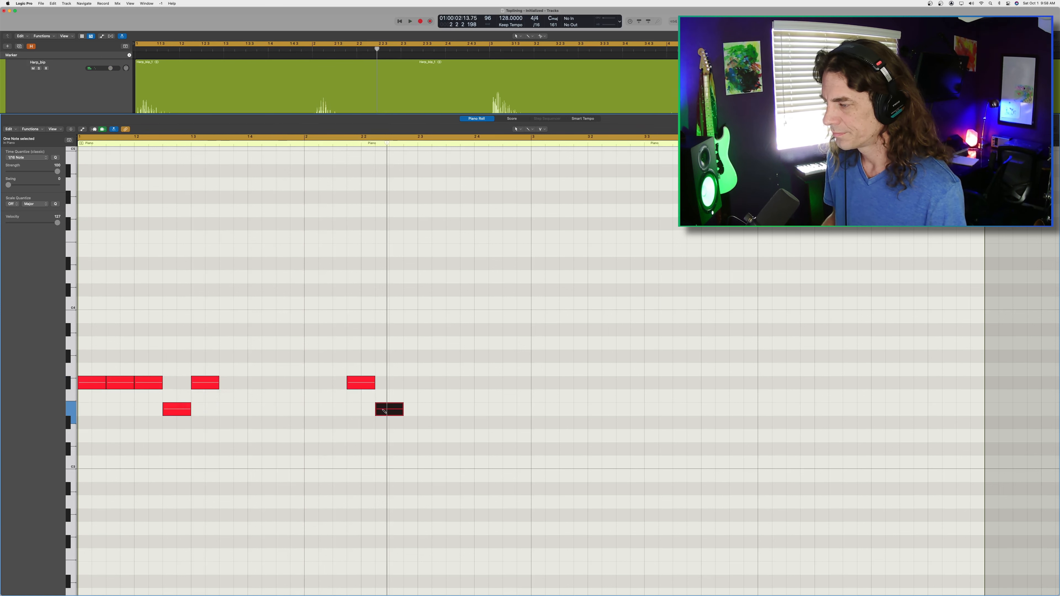
pyautogui.click(412, 383)
pyautogui.hscroll(-1, 450, 375)
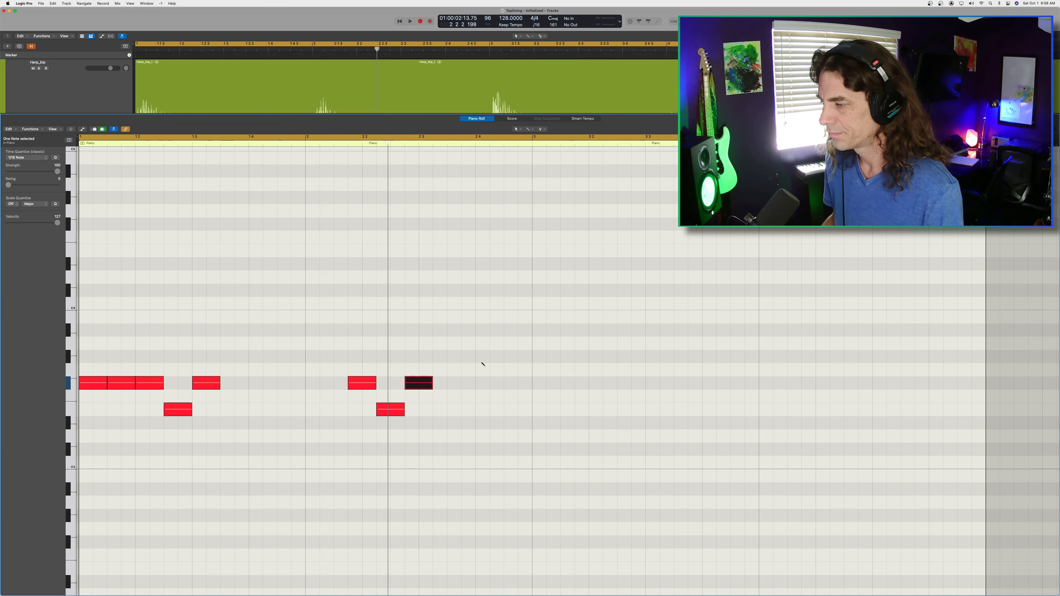
pyautogui.click(469, 360)
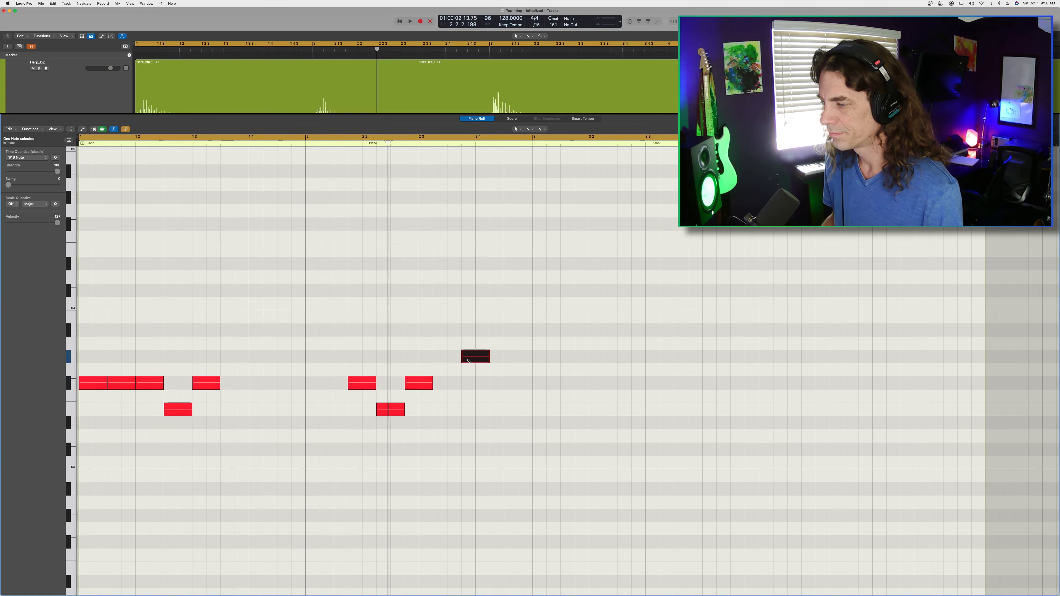
pyautogui.click(497, 410)
pyautogui.moveTo(537, 443); pyautogui.dragTo(445, 351)
# Shift the second five-note phrase a sixteenth later to start on beat 2 of bar 2, and play the melody from the beginning
pyautogui.moveTo(692, 521); pyautogui.dragTo(367, 311)
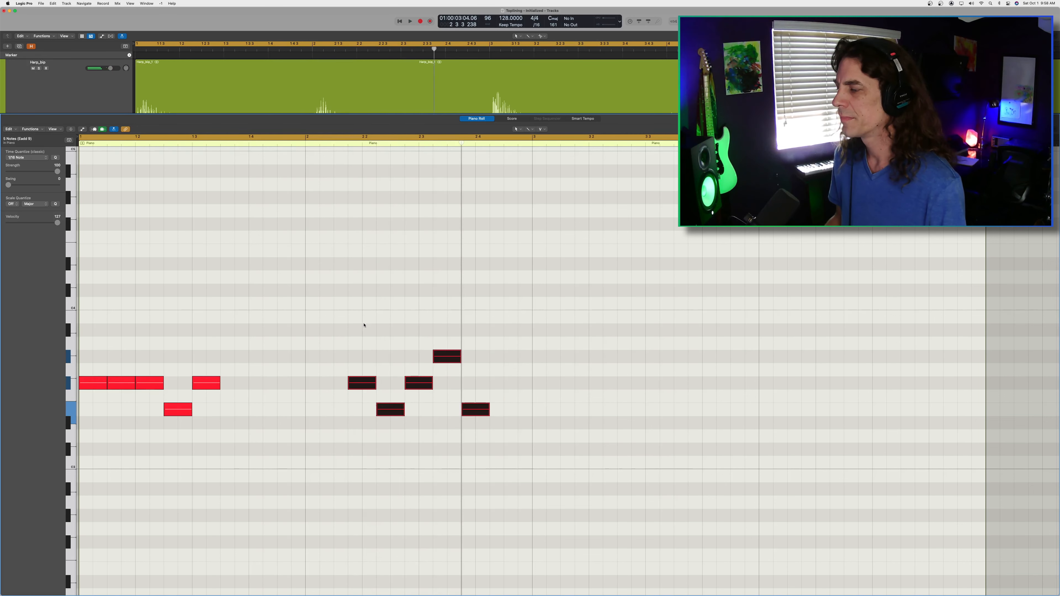
pyautogui.moveTo(357, 383); pyautogui.dragTo(372, 384)
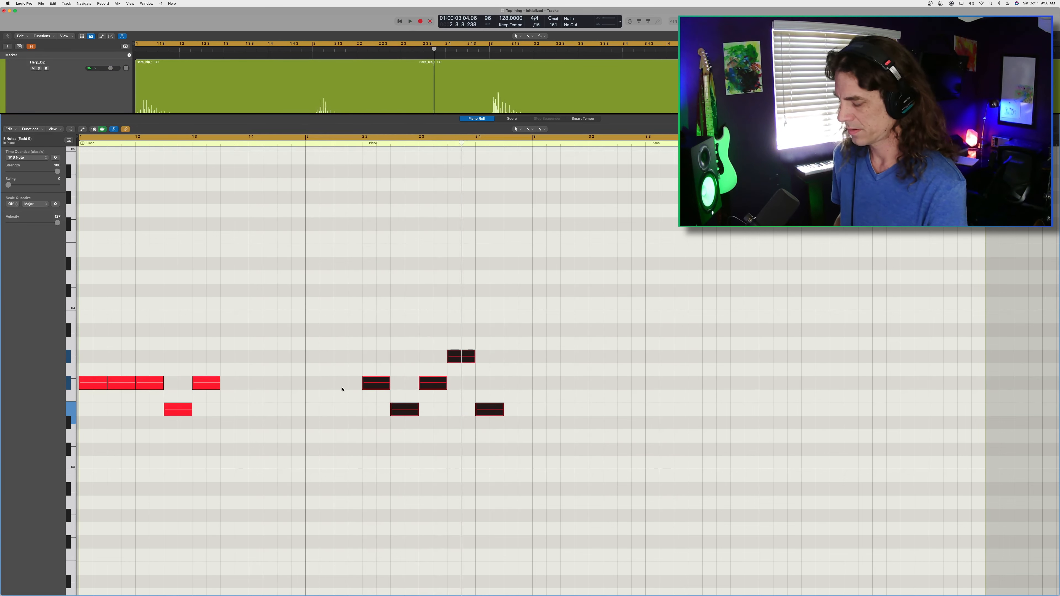
pyautogui.press('Return')
pyautogui.press('space')
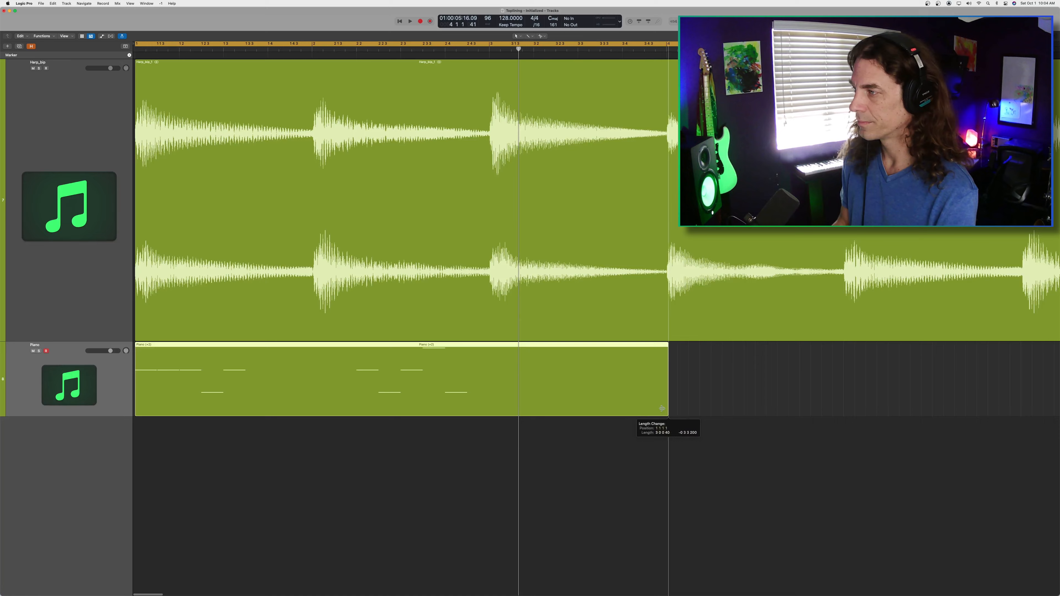
# Trim the piano region to two bars, duplicate it at bar 3, and play back the copy in the piano roll
pyautogui.moveTo(637, 420); pyautogui.dragTo(674, 371)
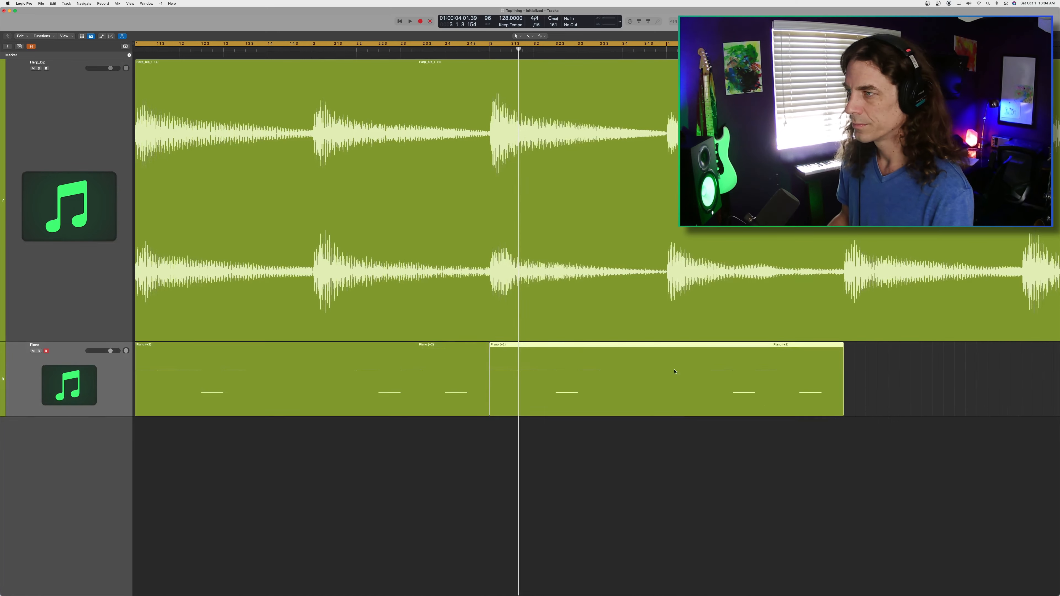
pyautogui.doubleClick(674, 370)
pyautogui.press('space')
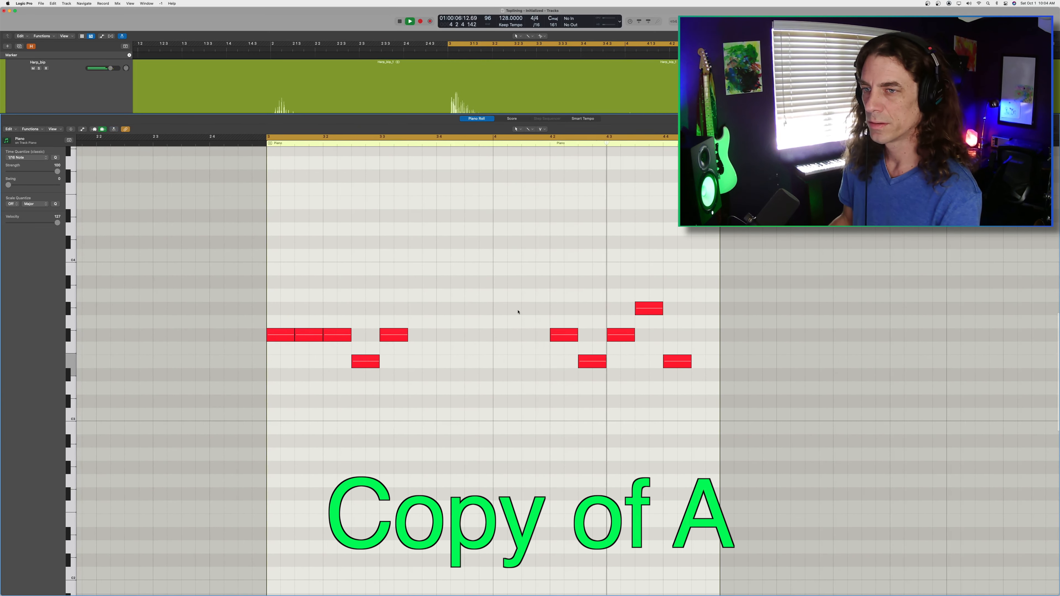
pyautogui.press('space')
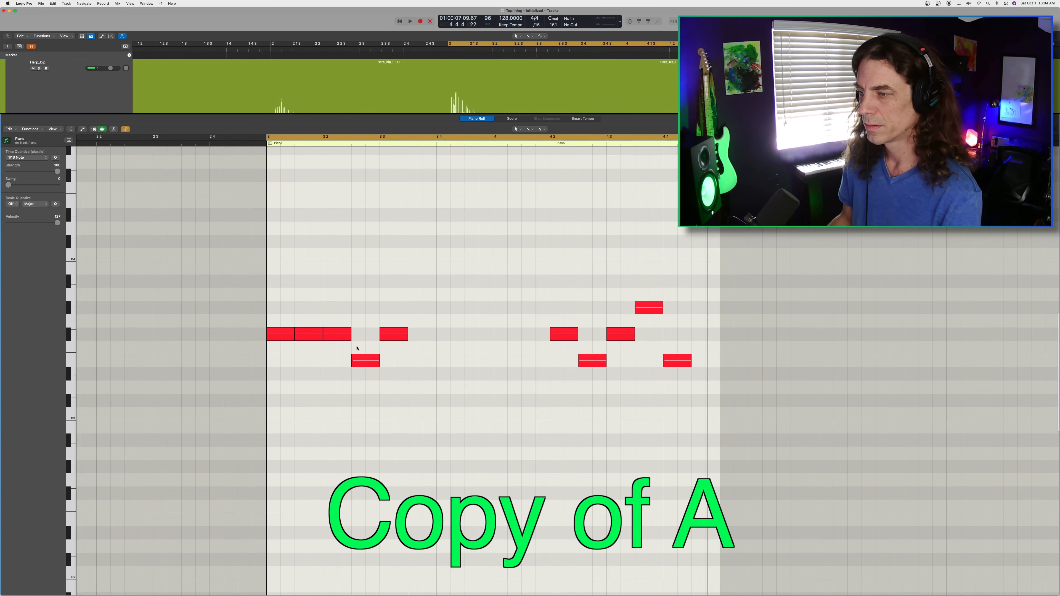
# Raise the fourth note of the copied region by a whole step to match its neighbours, and close the note editor
pyautogui.click(364, 366)
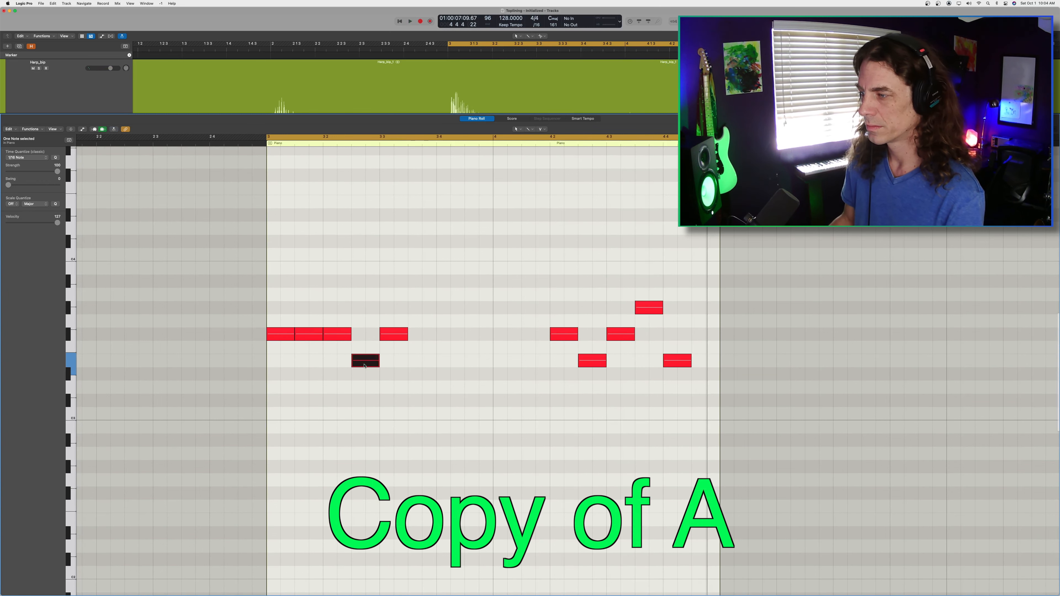
pyautogui.hotkey('alt', 'Up')
pyautogui.hotkey('alt', 'Up')
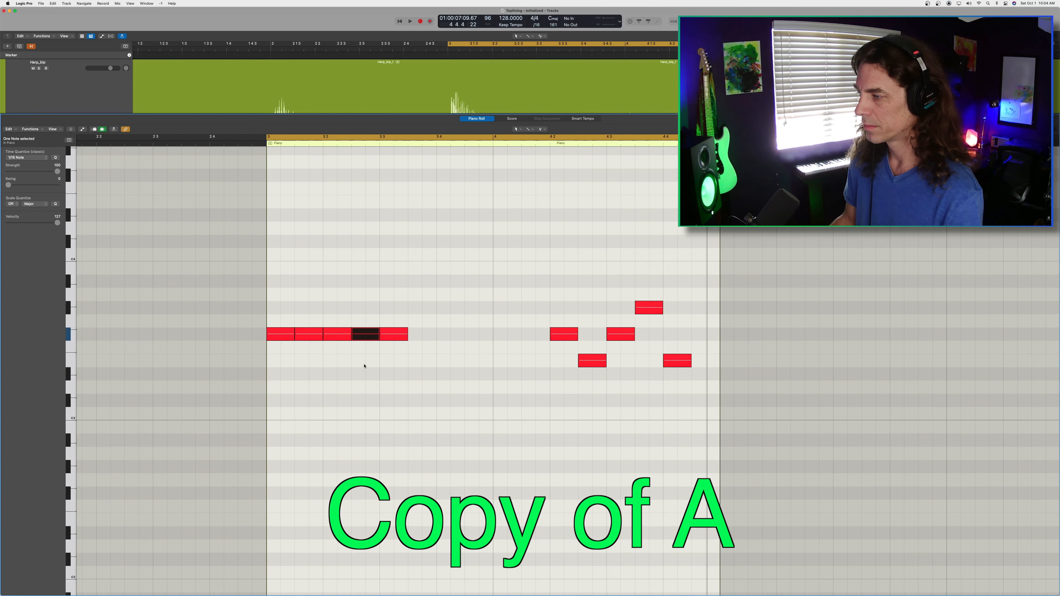
pyautogui.click(405, 369)
pyautogui.press('e')
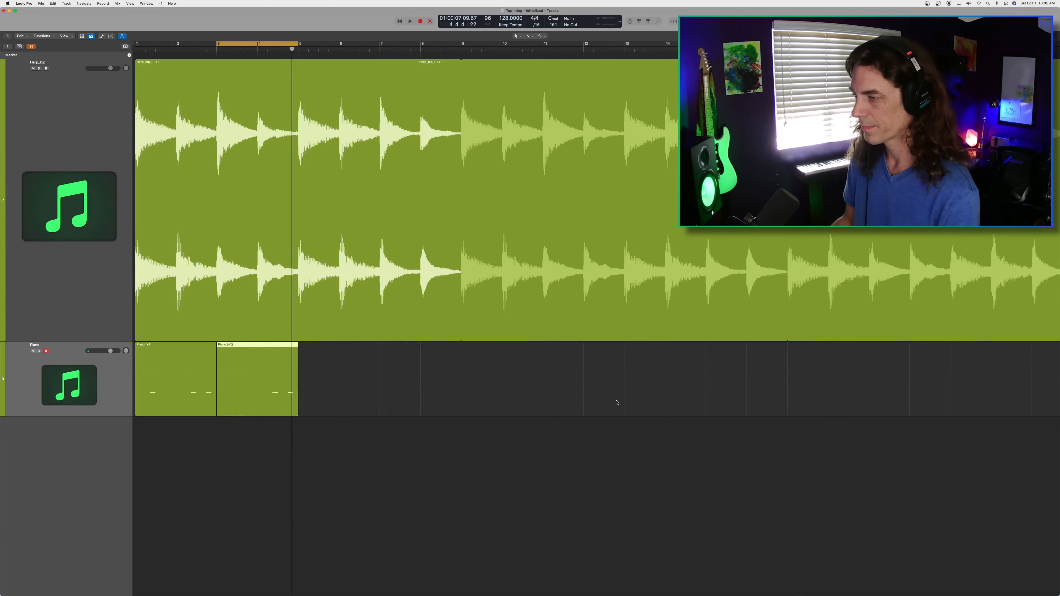
# Duplicate the second piano region to bar 5 and raise the second note of its second phrase by a whole step
pyautogui.moveTo(238, 380); pyautogui.dragTo(311, 380)
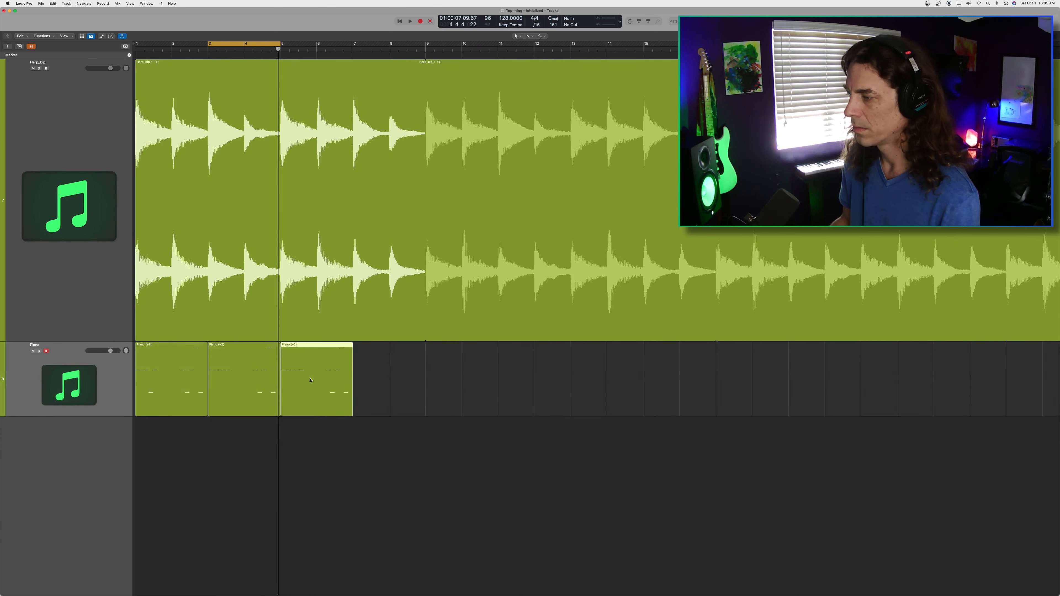
pyautogui.doubleClick(311, 380)
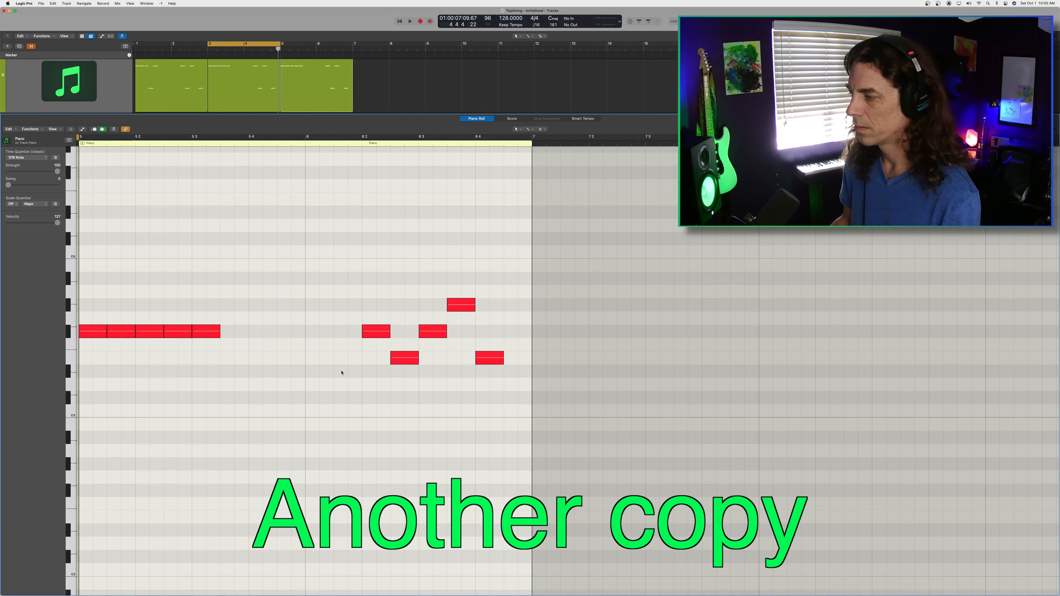
pyautogui.moveTo(410, 360); pyautogui.dragTo(410, 333)
pyautogui.click(408, 386)
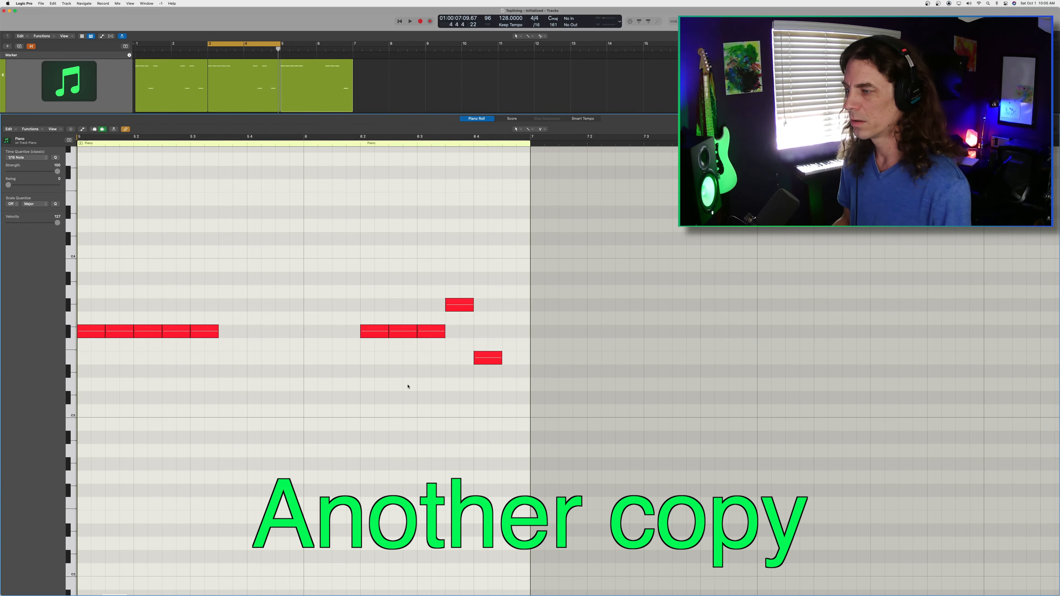
pyautogui.press('e')
# Color the three piano regions blue
pyautogui.hotkey('alt', 'c')
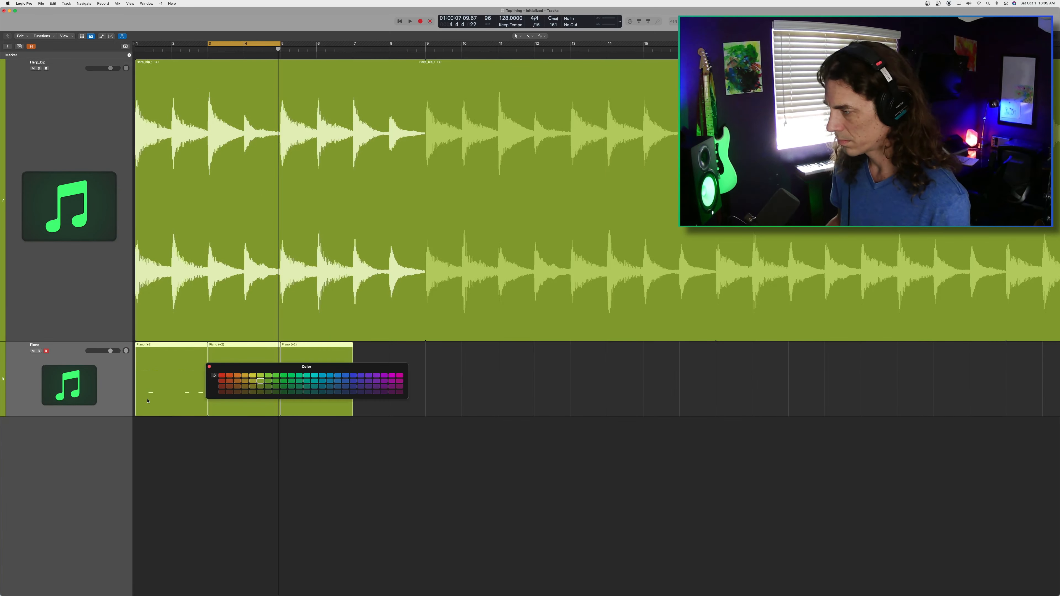
pyautogui.click(353, 376)
pyautogui.click(458, 373)
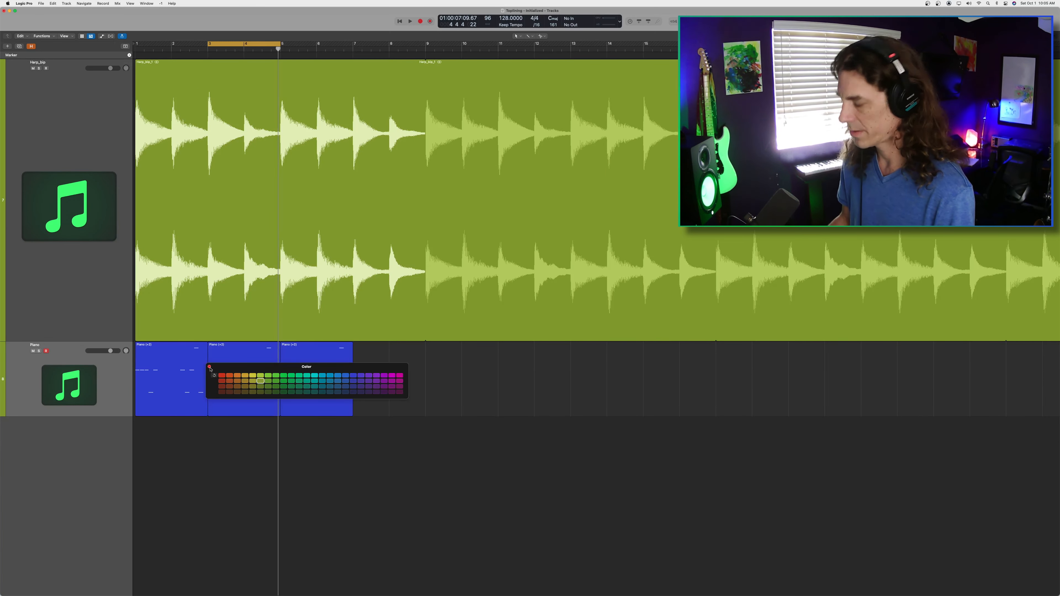
pyautogui.click(210, 367)
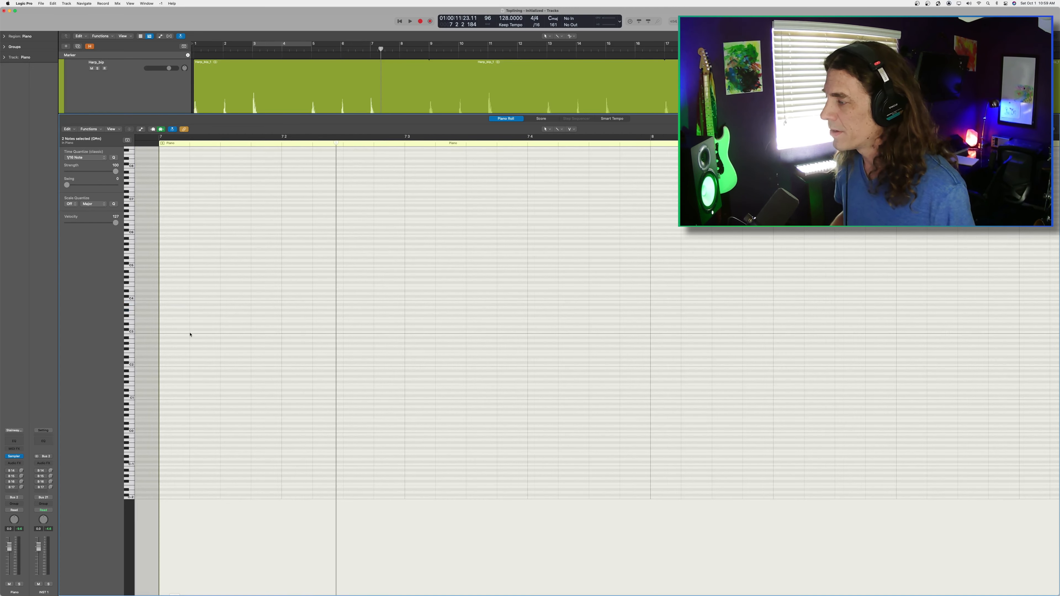
# Draw an ascending eight-note major scale in eighth notes across bar 7 of the piano region
pyautogui.hscroll(-2, 190, 332)
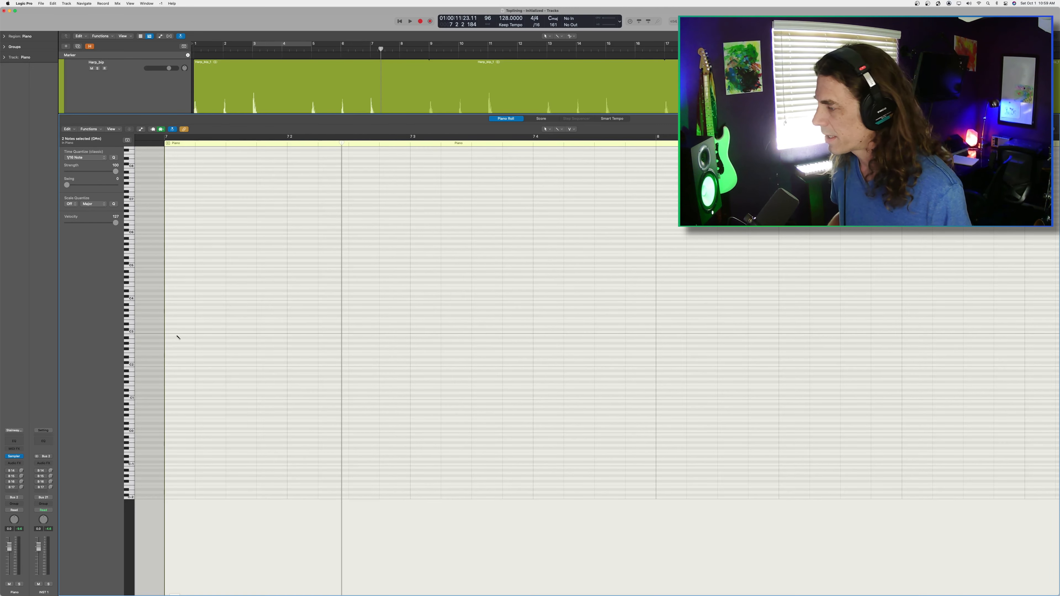
pyautogui.hscroll(-3, 178, 335)
pyautogui.hscroll(5, 178, 335)
pyautogui.moveTo(162, 321); pyautogui.dragTo(209, 320)
pyautogui.click(211, 316)
pyautogui.click(272, 310)
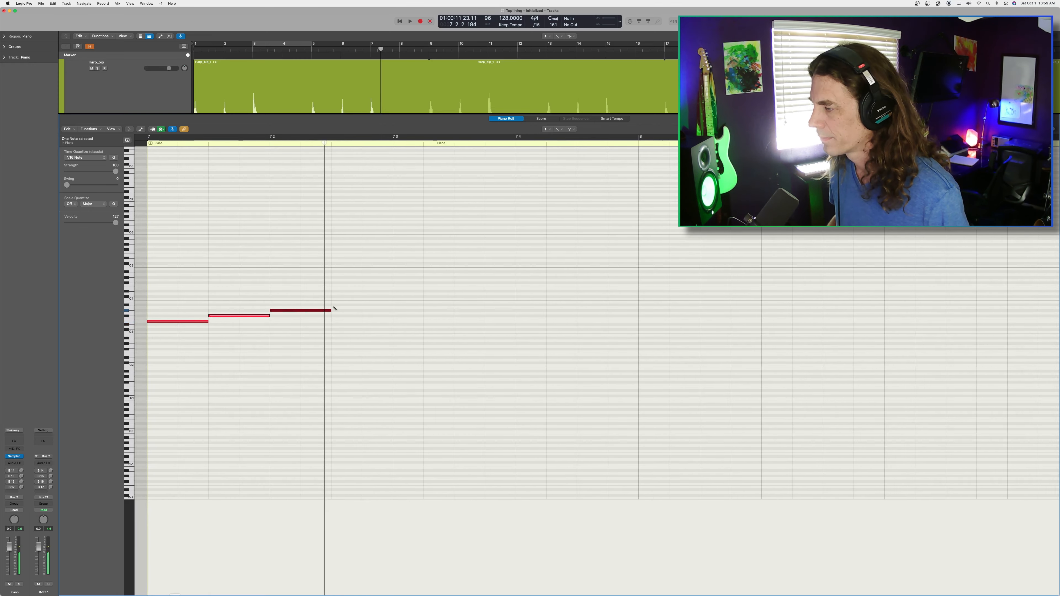
pyautogui.click(333, 308)
pyautogui.click(395, 302)
pyautogui.click(457, 296)
pyautogui.click(518, 291)
pyautogui.click(580, 288)
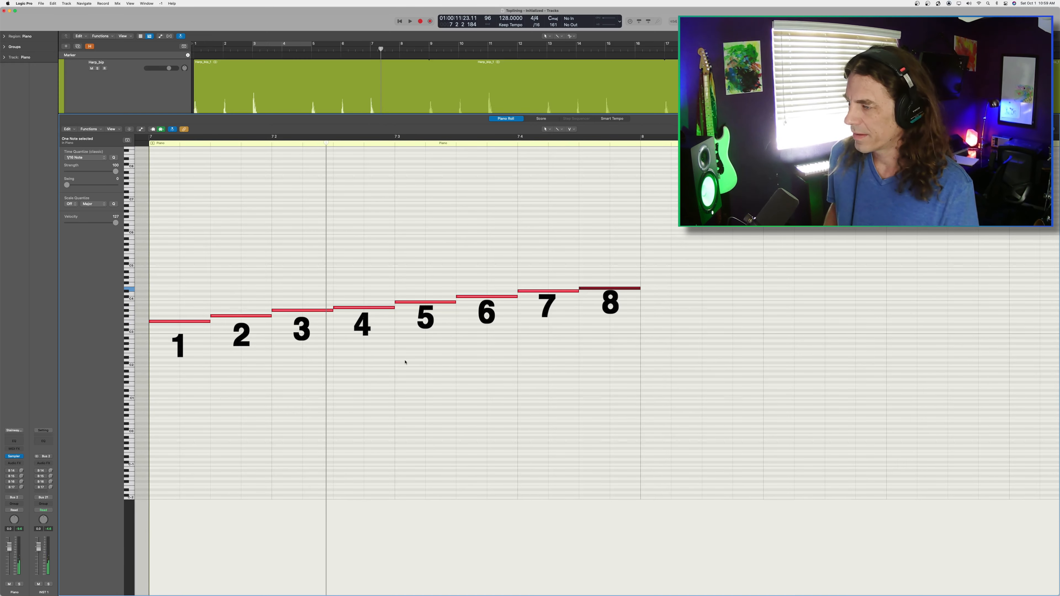
# Delete every note of the scale in bar 7 except the third and fifth degrees
pyautogui.moveTo(178, 295); pyautogui.dragTo(242, 360)
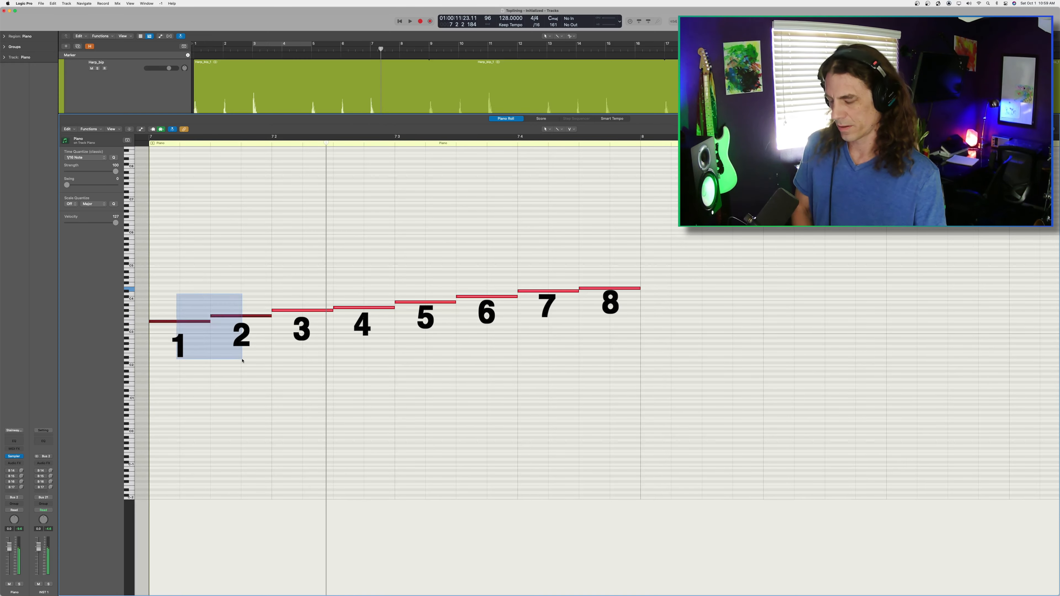
pyautogui.press('Delete')
pyautogui.click(293, 312)
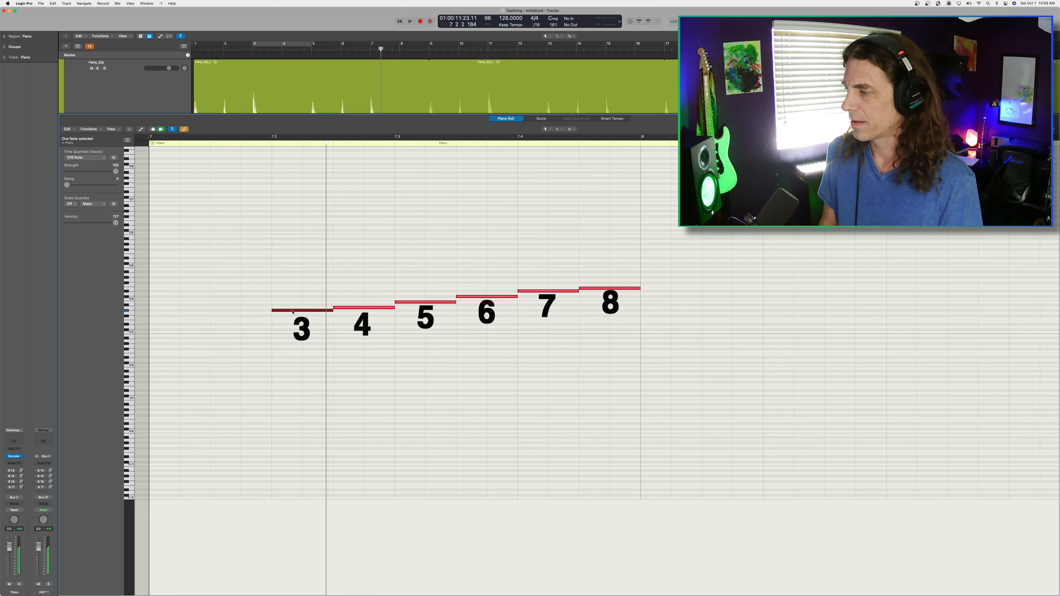
pyautogui.moveTo(348, 295); pyautogui.dragTo(355, 331)
pyautogui.press('Delete')
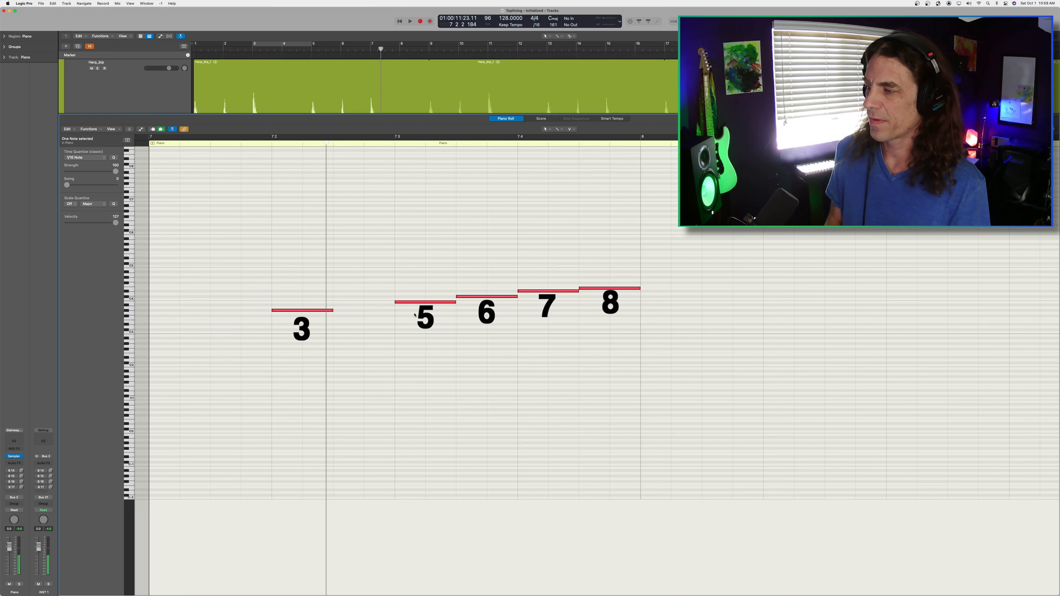
pyautogui.click(426, 302)
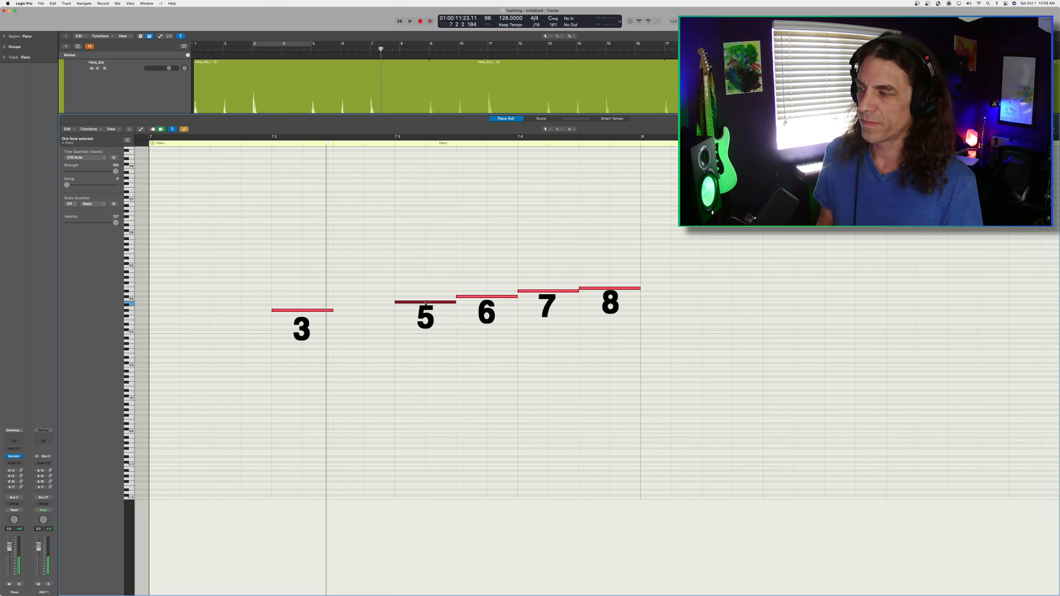
pyautogui.moveTo(470, 280); pyautogui.dragTo(622, 327)
pyautogui.press('Delete')
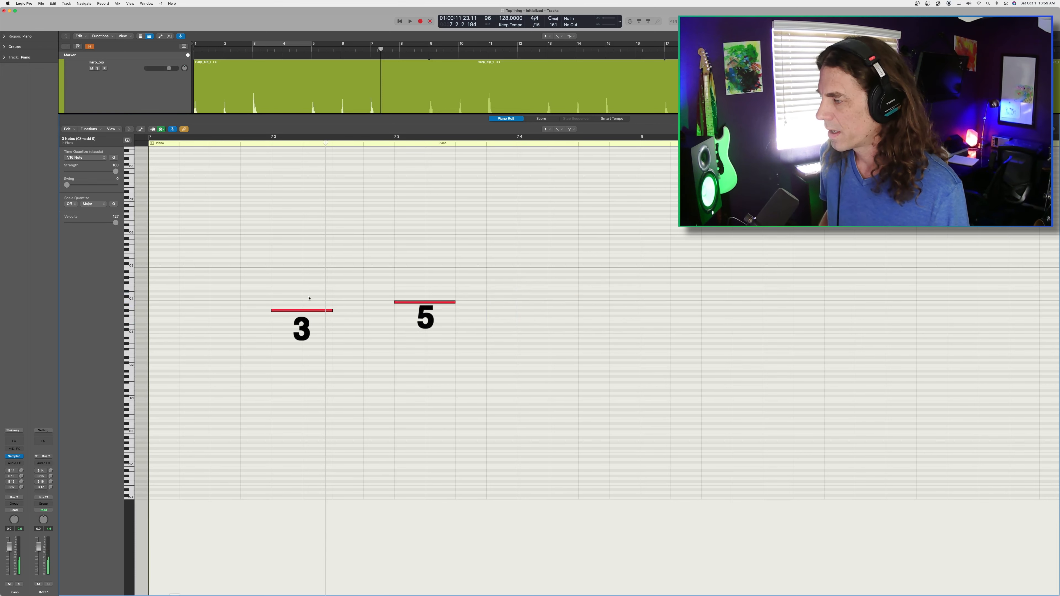
# Make the two remaining notes sixteenths, with the fifth at the start of bar 7 and the third directly after it, and play them
pyautogui.click(306, 310)
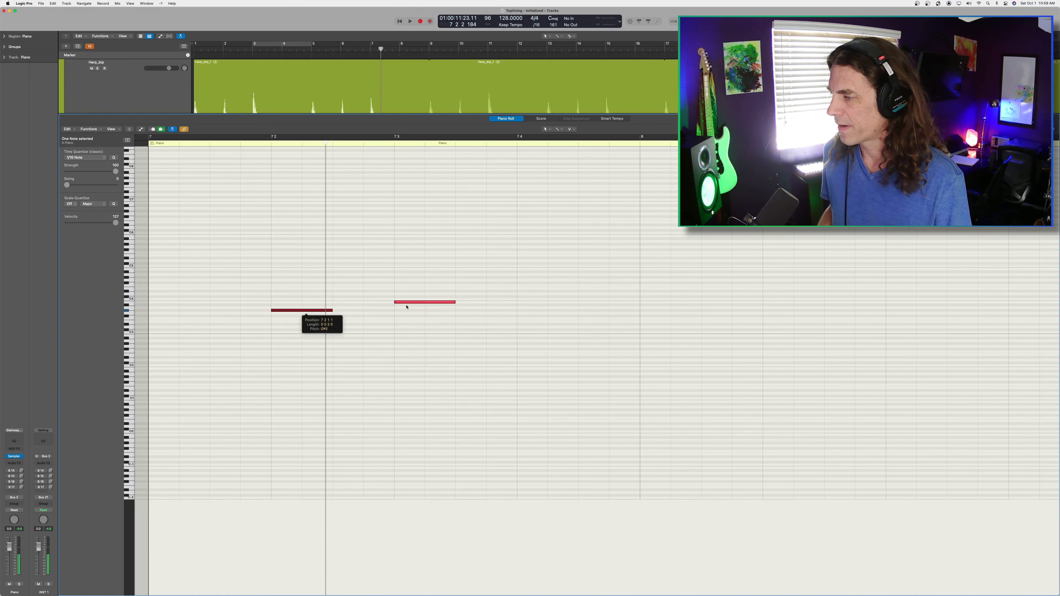
pyautogui.moveTo(406, 306); pyautogui.dragTo(163, 303)
pyautogui.moveTo(291, 310); pyautogui.dragTo(211, 311)
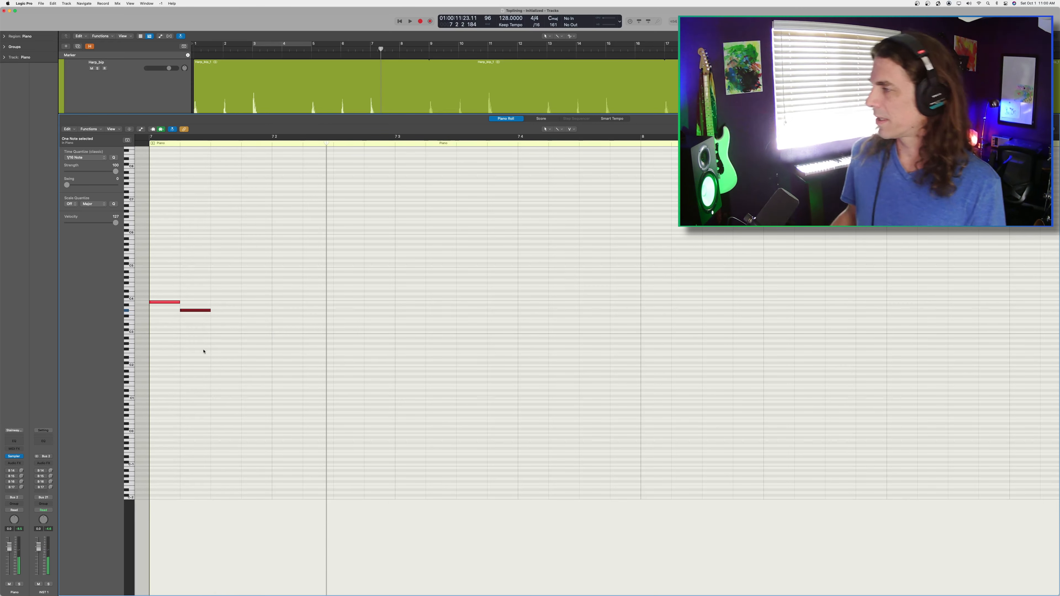
pyautogui.click(203, 351)
pyautogui.hscroll(1, 203, 352)
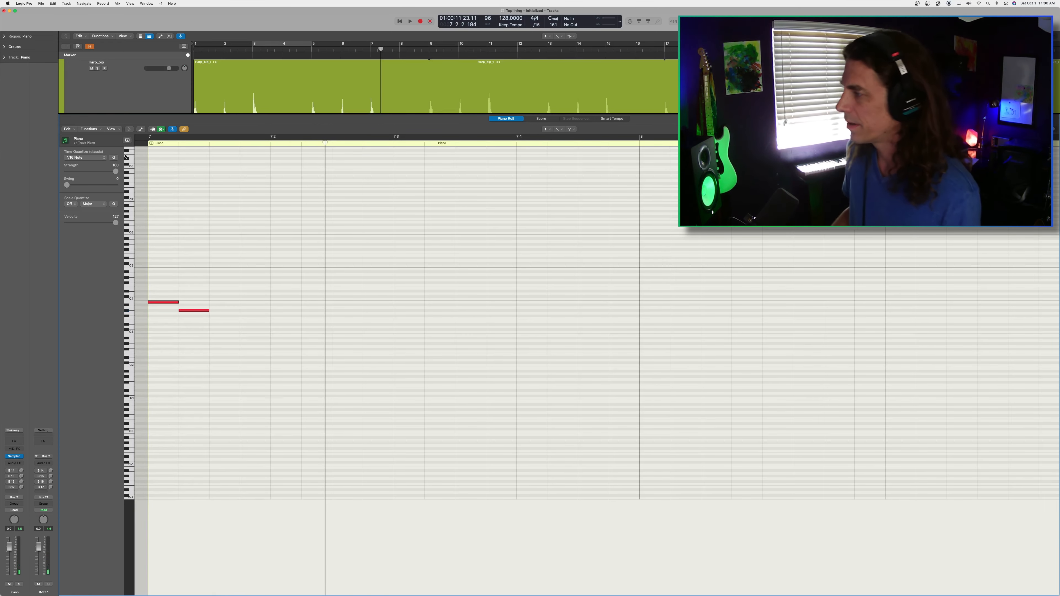
pyautogui.click(148, 138)
pyautogui.press('space')
pyautogui.press('space')
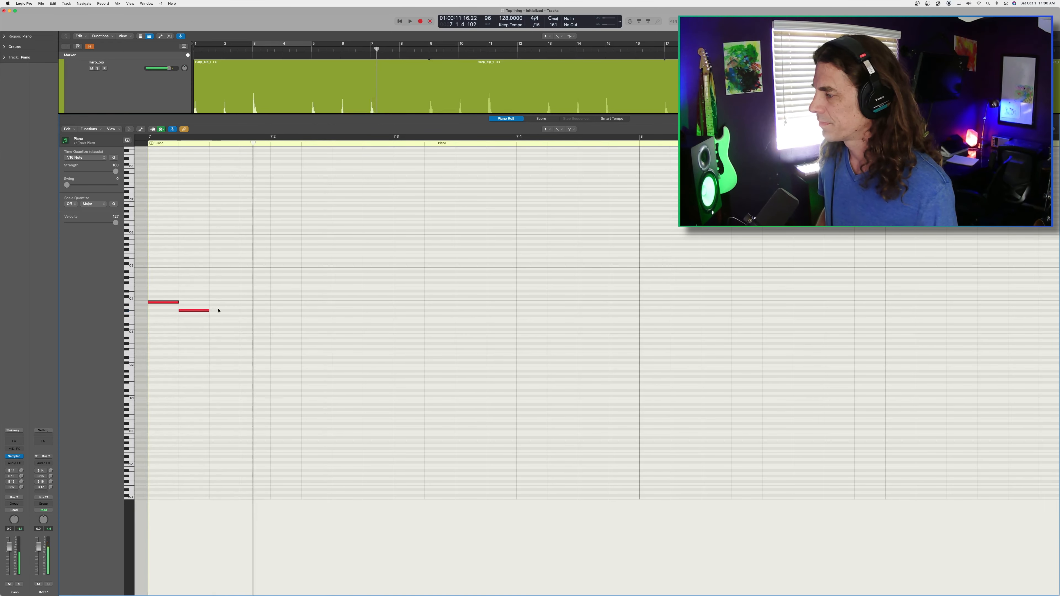
# Shift the third-degree note one sixteenth later in bar 7 and play the pair from the start of the bar
pyautogui.moveTo(197, 313); pyautogui.dragTo(226, 312)
pyautogui.click(139, 186)
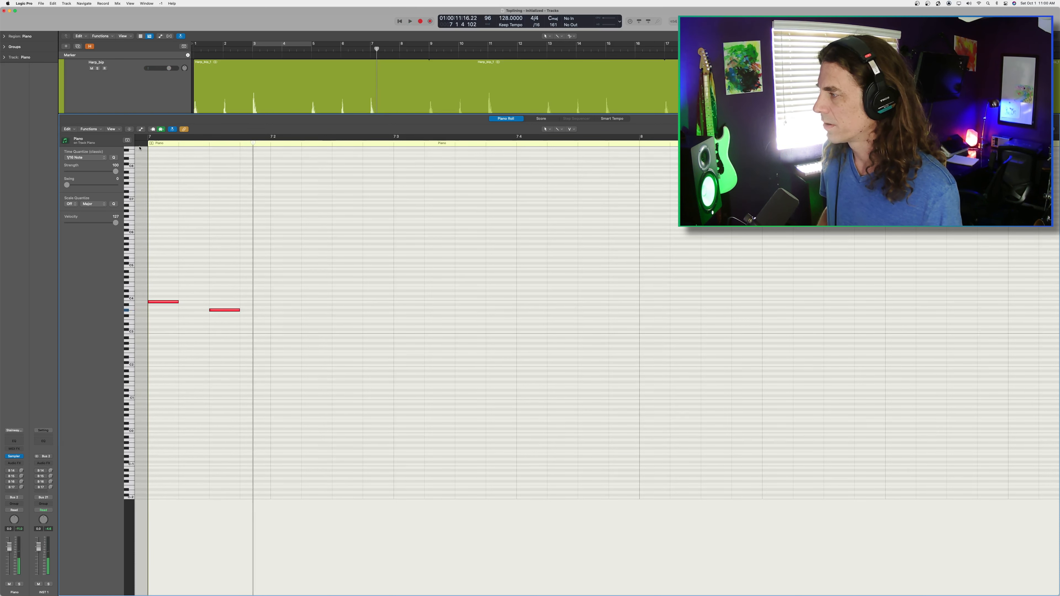
pyautogui.press('space')
pyautogui.press('space')
pyautogui.click(143, 143)
pyautogui.press('space')
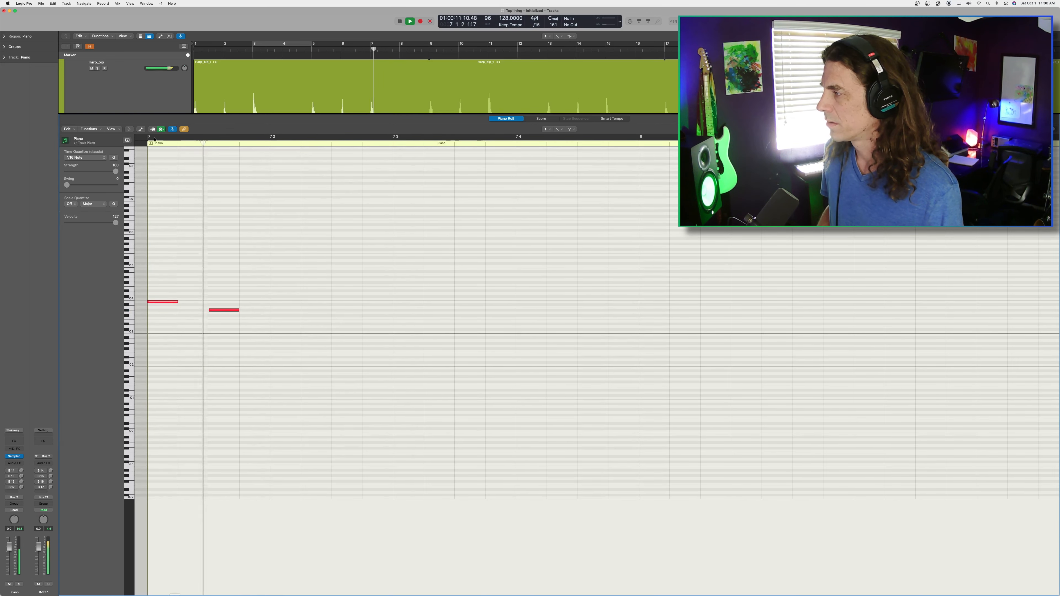
pyautogui.press('space')
# Cycle playback over bar 7, repeat the fifth and third as spaced sixteenth notes on beat 2, and listen to the phrase
pyautogui.moveTo(148, 136); pyautogui.dragTo(637, 133)
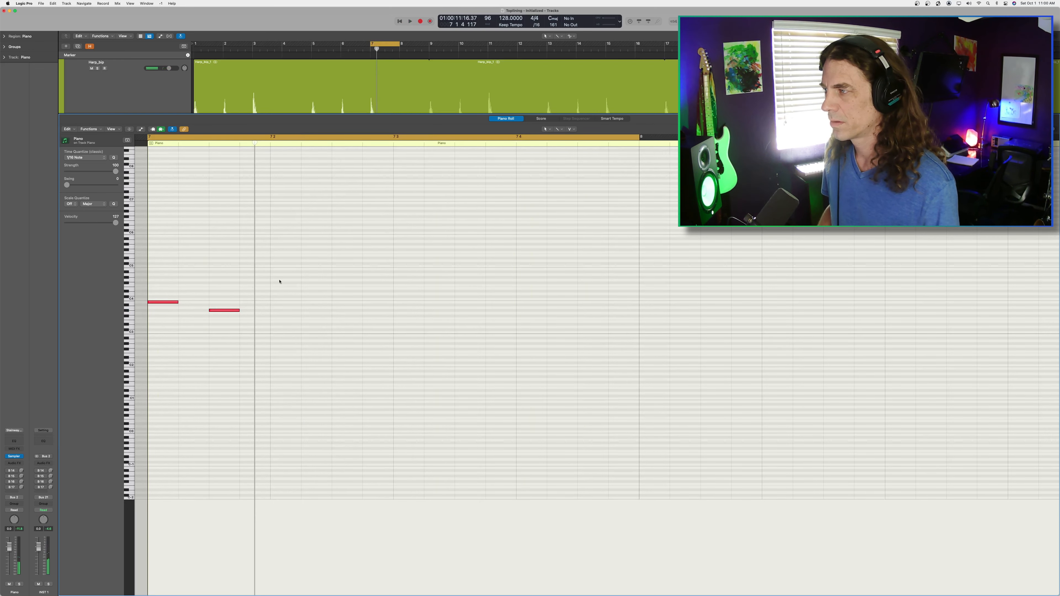
pyautogui.press('space')
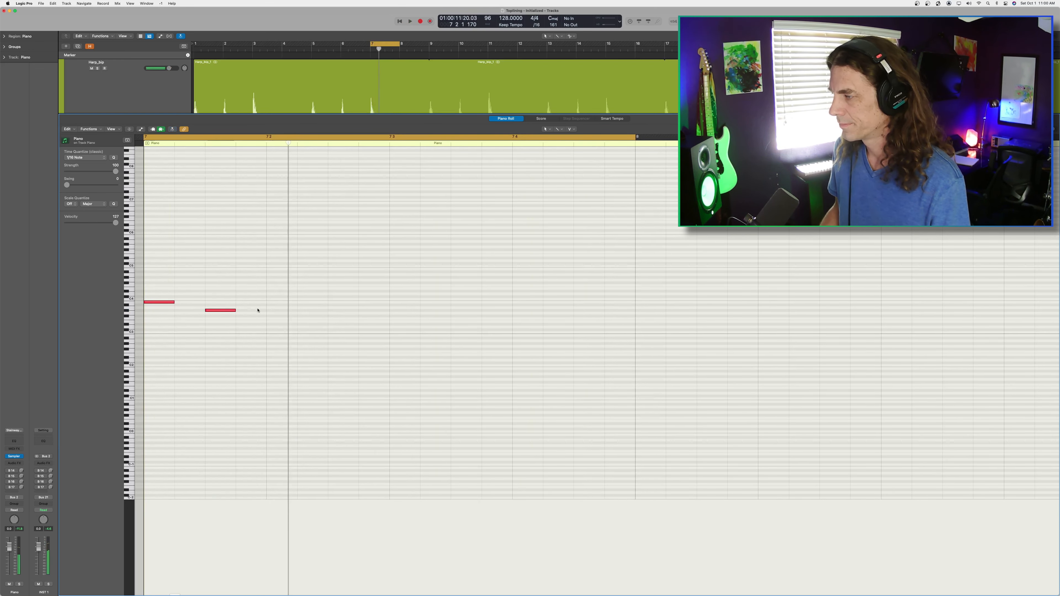
pyautogui.click(271, 303)
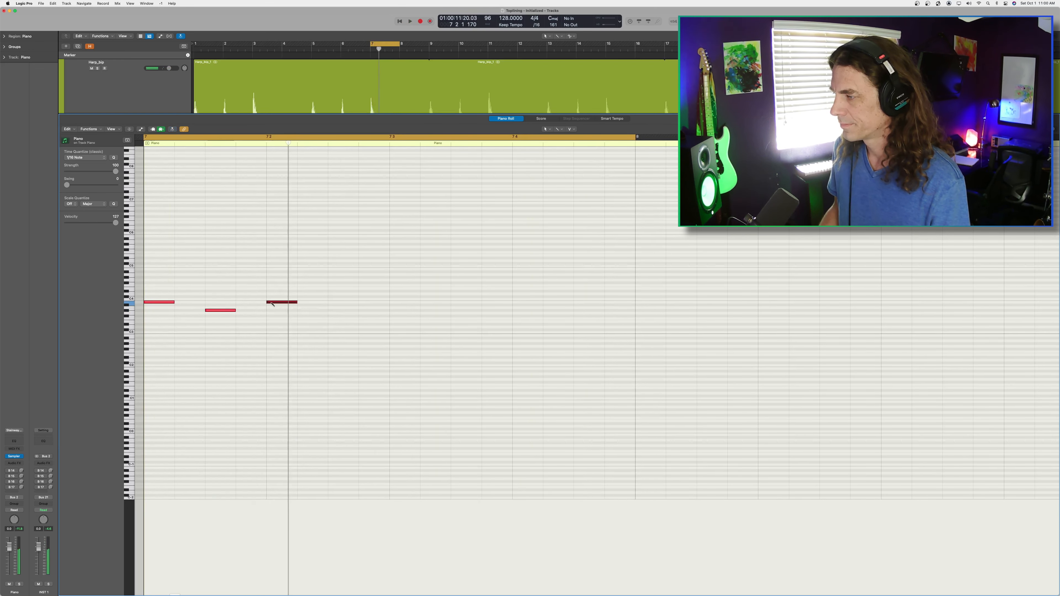
pyautogui.click(301, 311)
pyautogui.press('Delete')
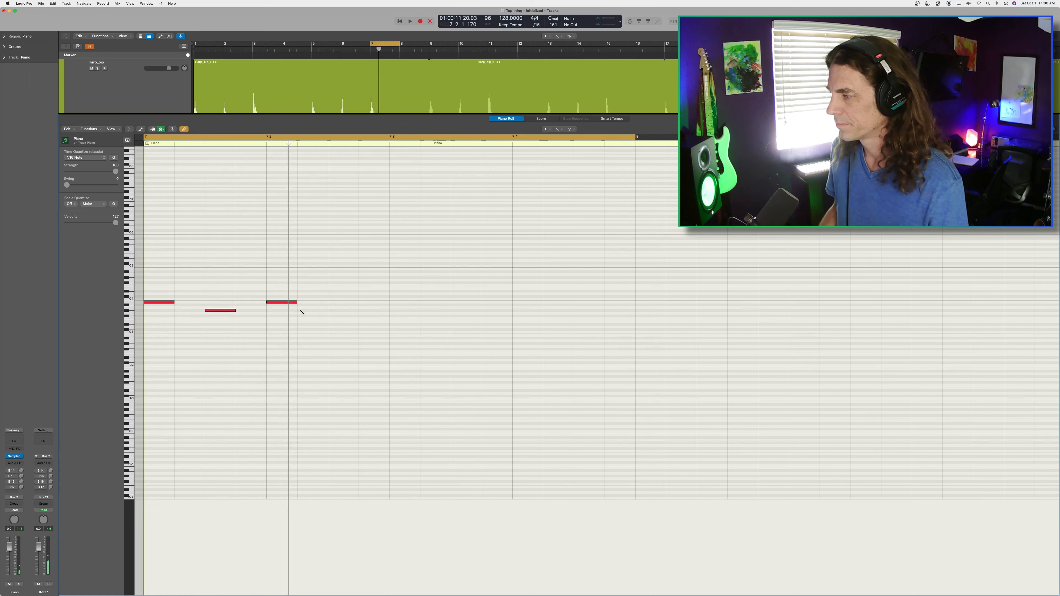
pyautogui.click(330, 311)
pyautogui.press('Delete')
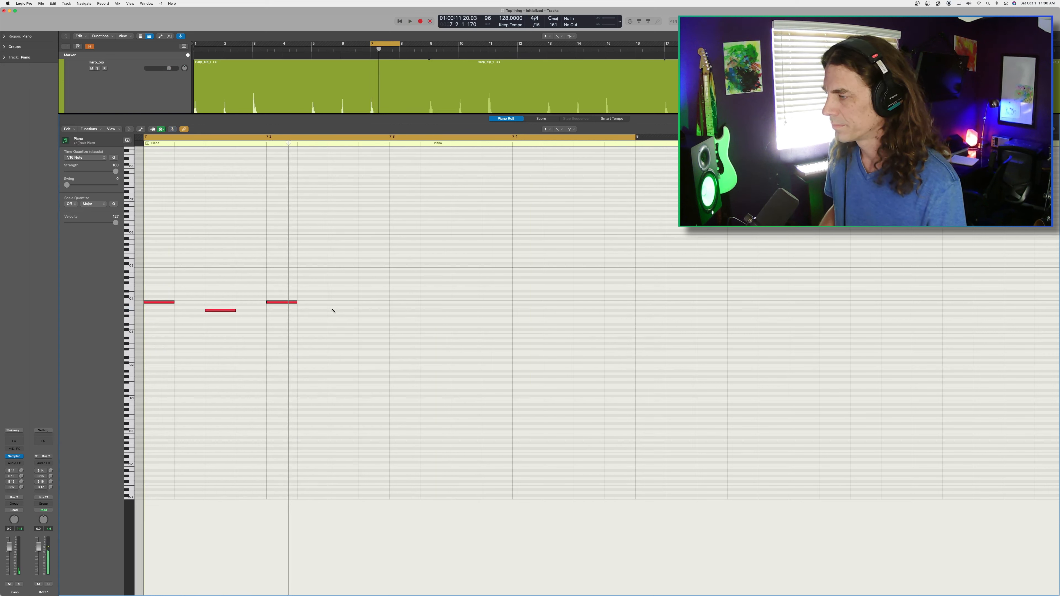
pyautogui.click(331, 311)
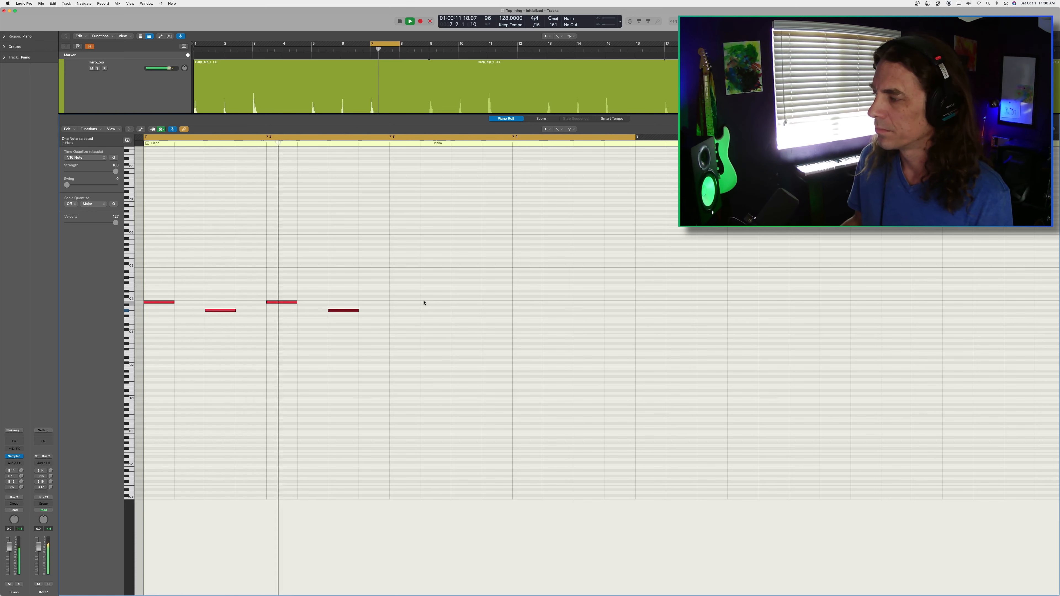
pyautogui.moveTo(394, 351); pyautogui.dragTo(288, 291)
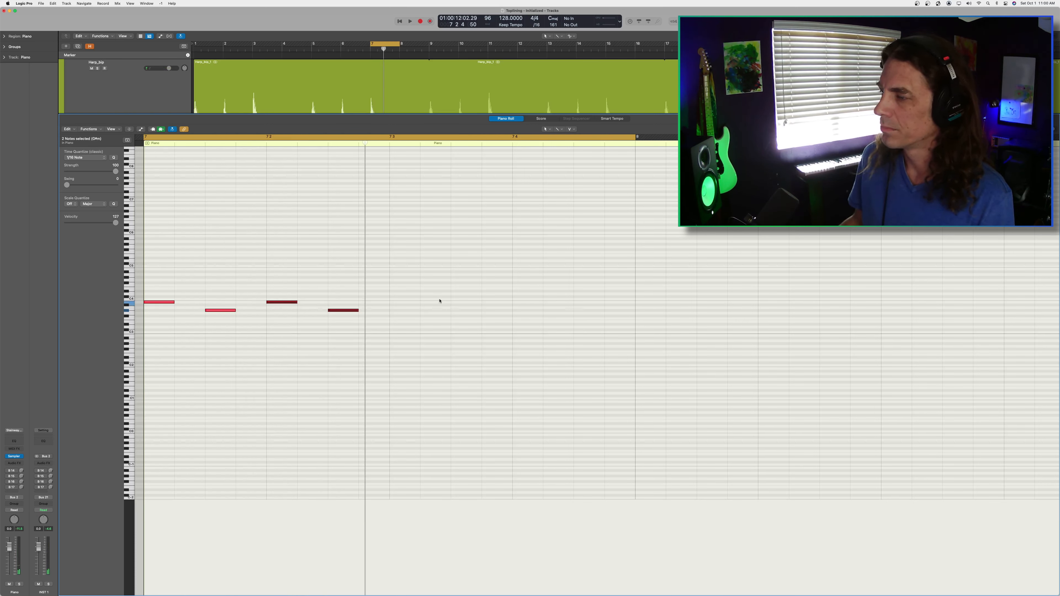
pyautogui.press('space')
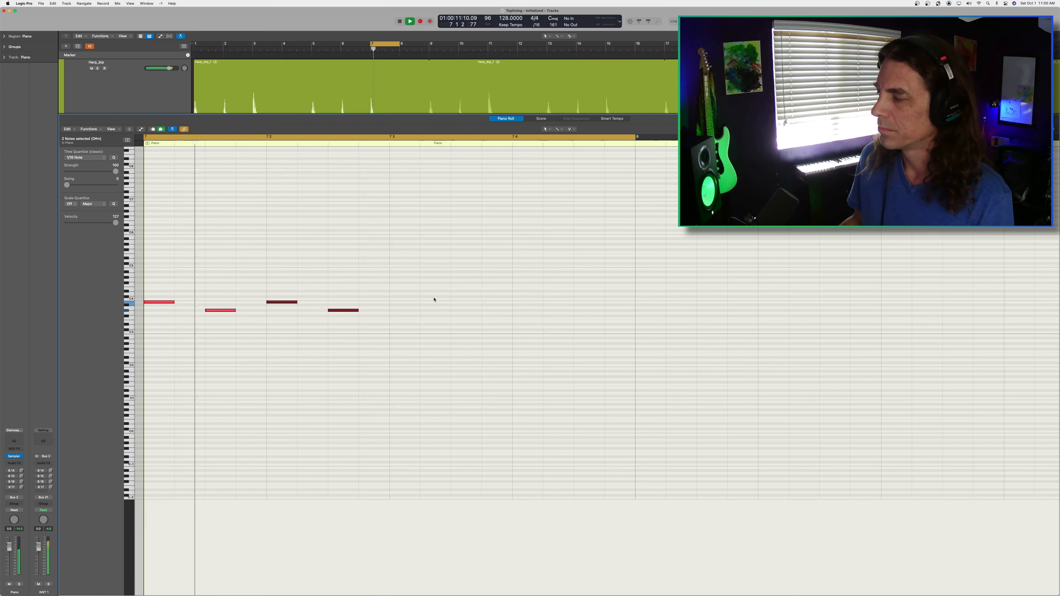
# Repeat the fifth-third pair on beat 4 with cycling turned off, and continue with the sixth degree at bar 8 and the fifth on its beat 2
pyautogui.keyDown('super'); pyautogui.click(515, 301); pyautogui.keyUp('super')
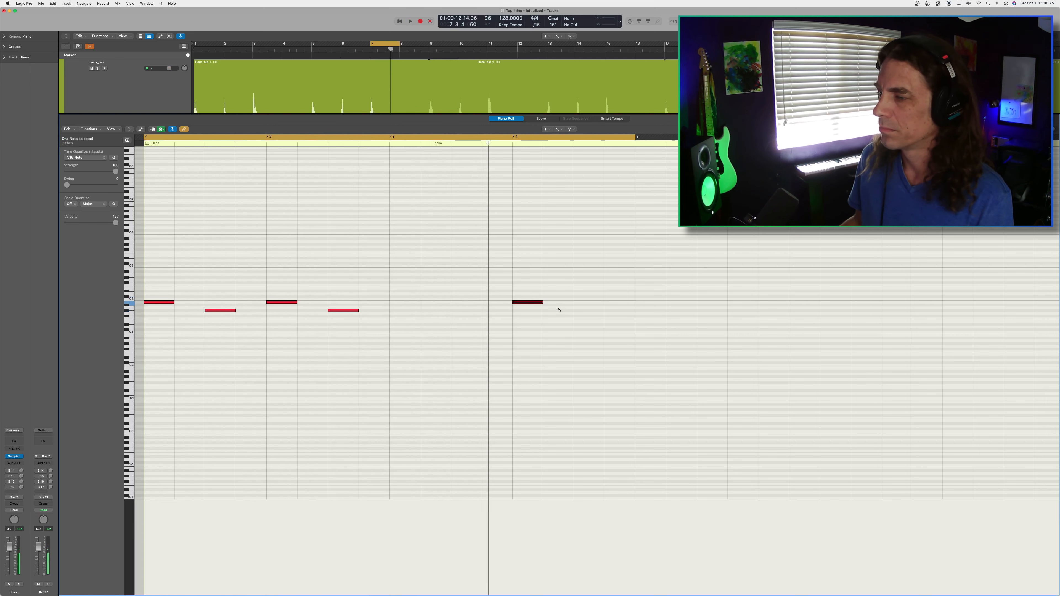
pyautogui.keyDown('super'); pyautogui.click(579, 310); pyautogui.keyUp('super')
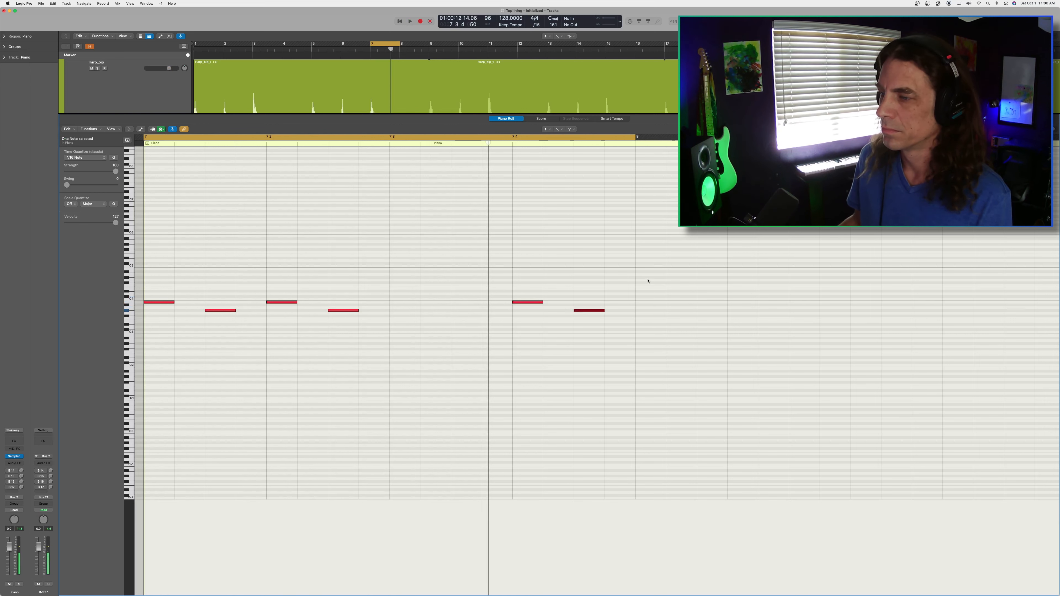
pyautogui.press('c')
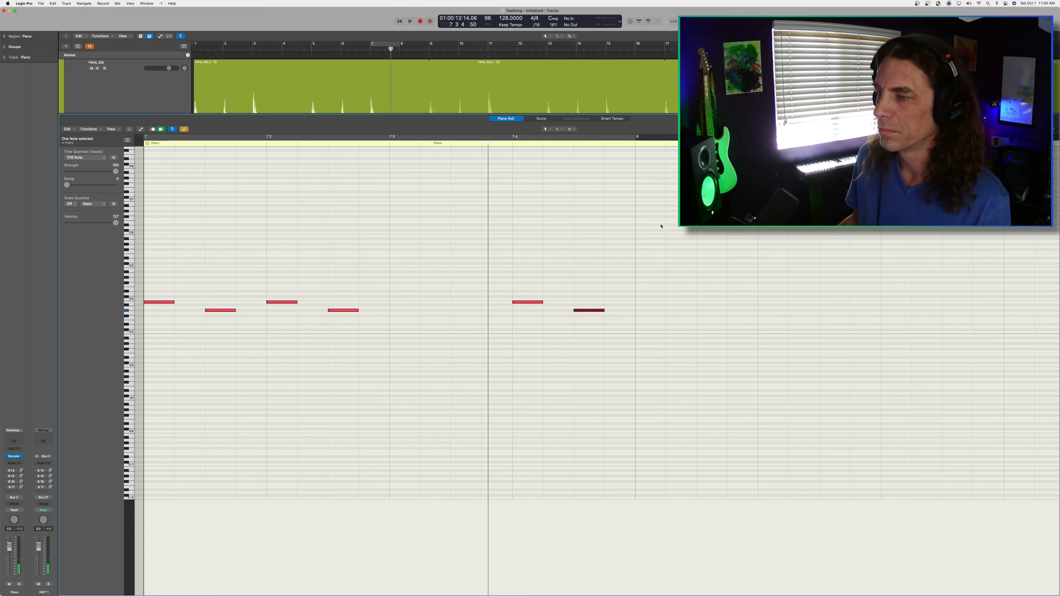
pyautogui.keyDown('super'); pyautogui.click(644, 294); pyautogui.keyUp('super')
pyautogui.moveTo(644, 294); pyautogui.dragTo(645, 297)
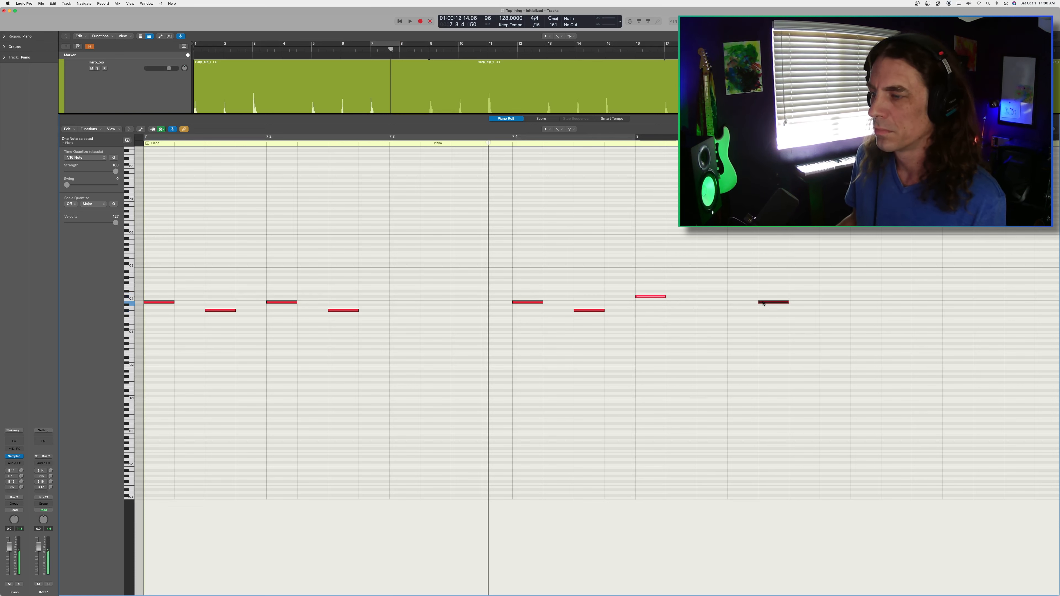
pyautogui.press('space')
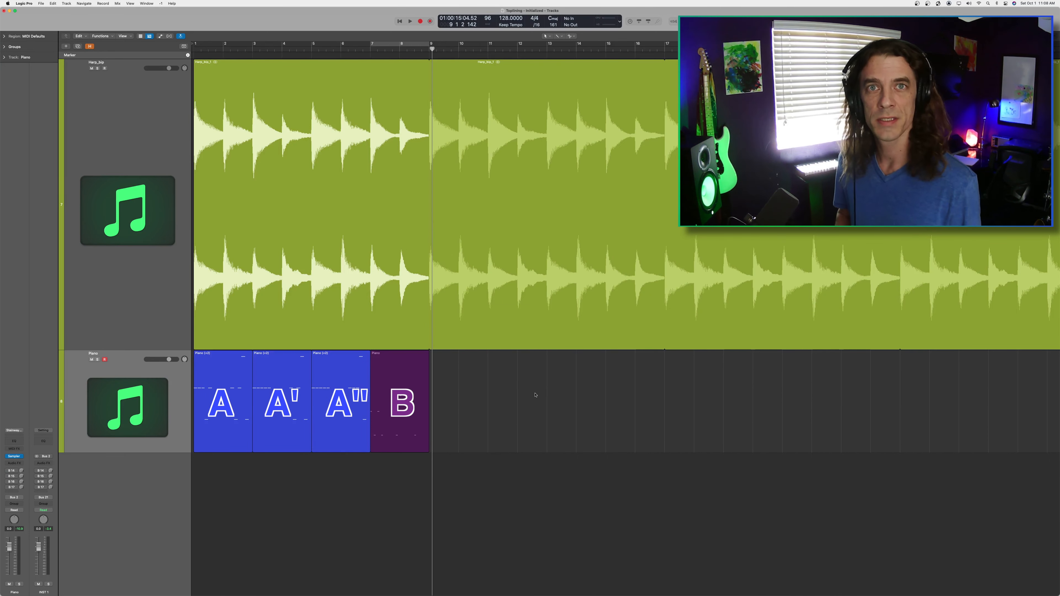
# Try an A-B-A'-B order with the purple region at bars 3 and 7 and the second blue region at bar 5, and undo it
pyautogui.moveTo(528, 396); pyautogui.dragTo(320, 400)
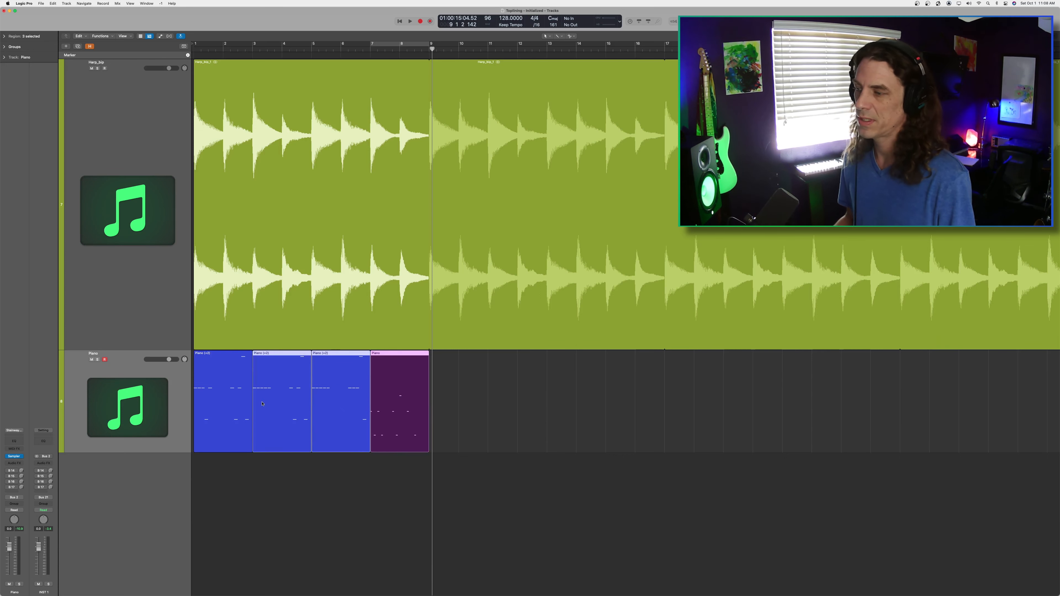
pyautogui.moveTo(262, 403); pyautogui.dragTo(504, 401)
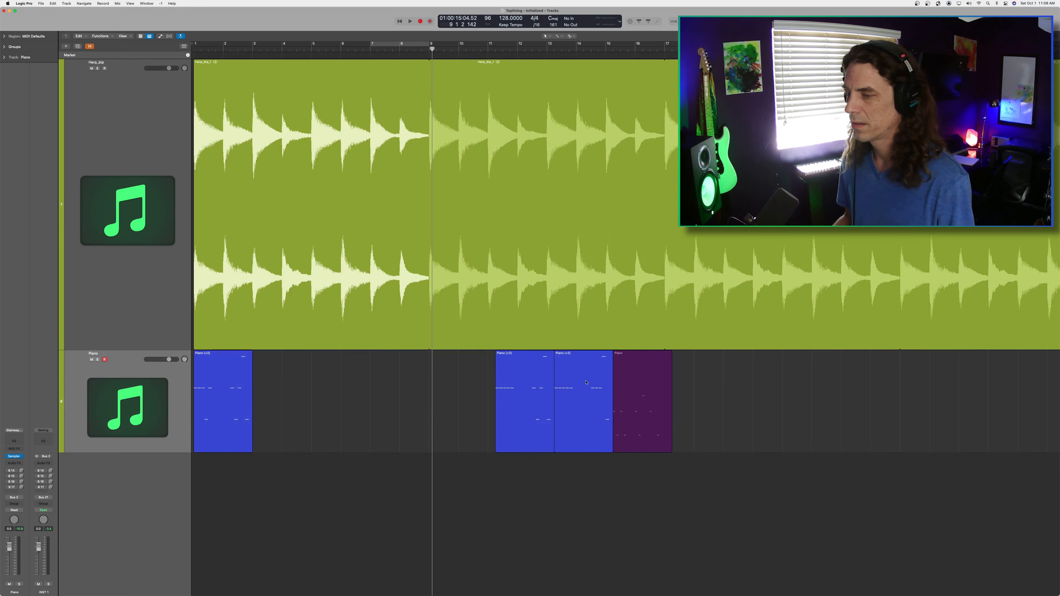
pyautogui.moveTo(621, 384); pyautogui.dragTo(269, 411)
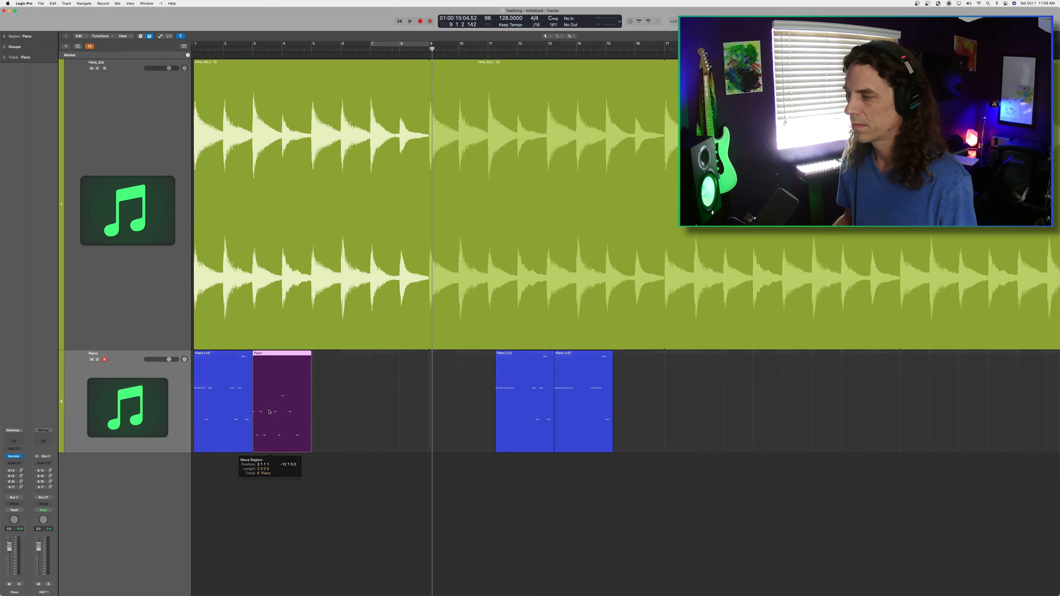
pyautogui.moveTo(508, 394); pyautogui.dragTo(416, 409)
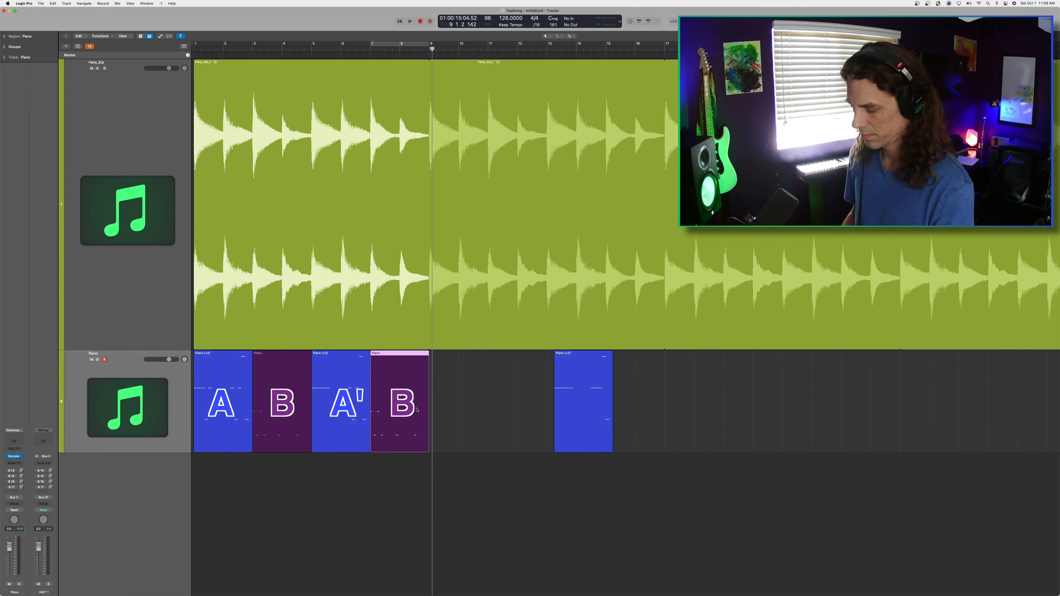
pyautogui.press('Return')
pyautogui.press('space')
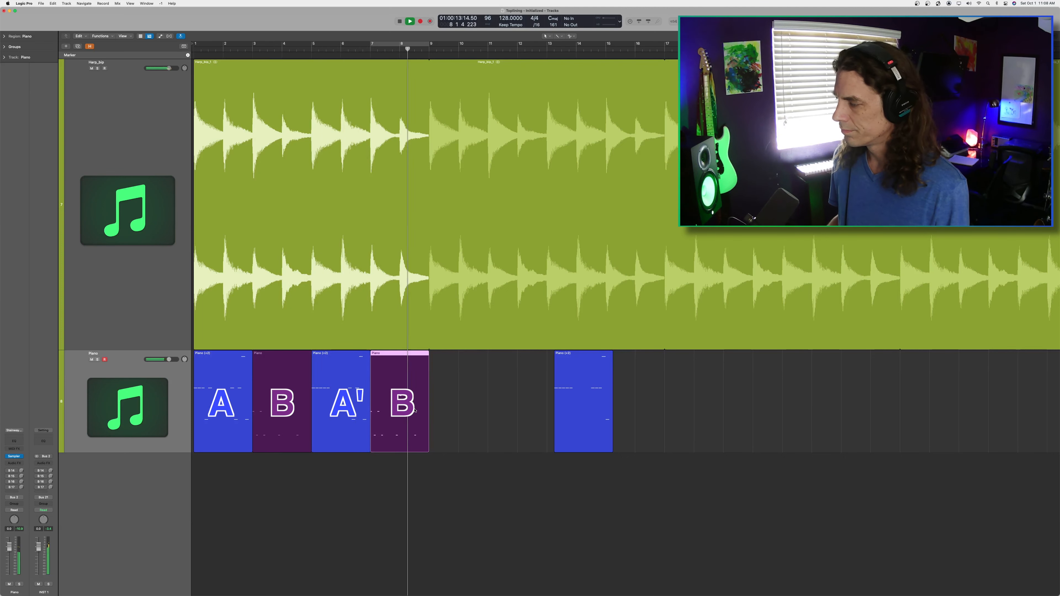
pyautogui.press('space')
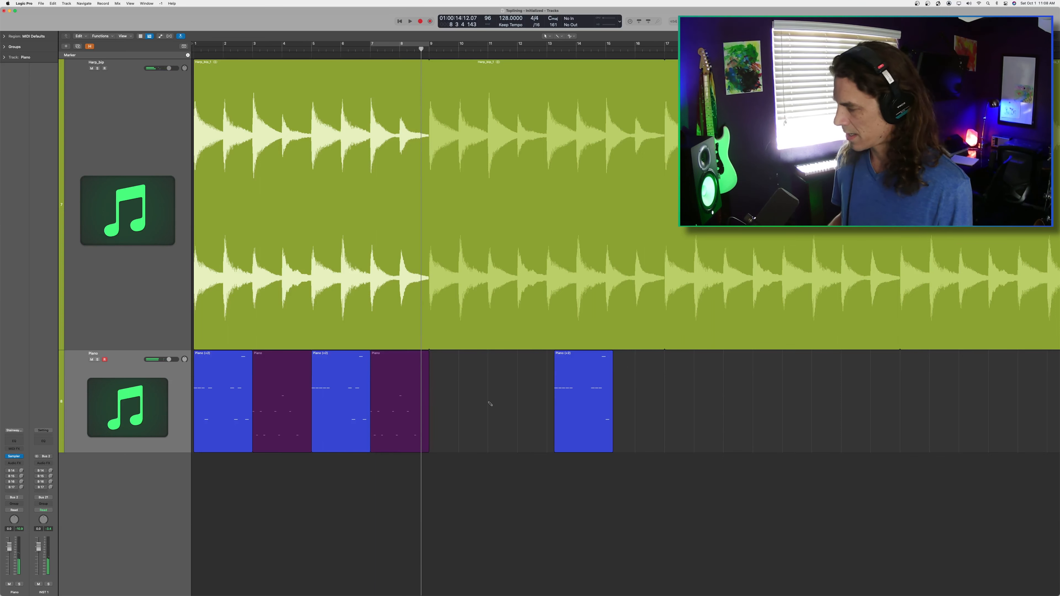
pyautogui.press('super+z')
pyautogui.press('super+z')
pyautogui.press('super+z')
# Arrange blue regions at bars 3 and 7 with the purple region at bar 5, and play from the start
pyautogui.moveTo(528, 411); pyautogui.dragTo(285, 411)
pyautogui.moveTo(645, 416); pyautogui.dragTo(407, 419)
pyautogui.press('Return')
pyautogui.press('space')
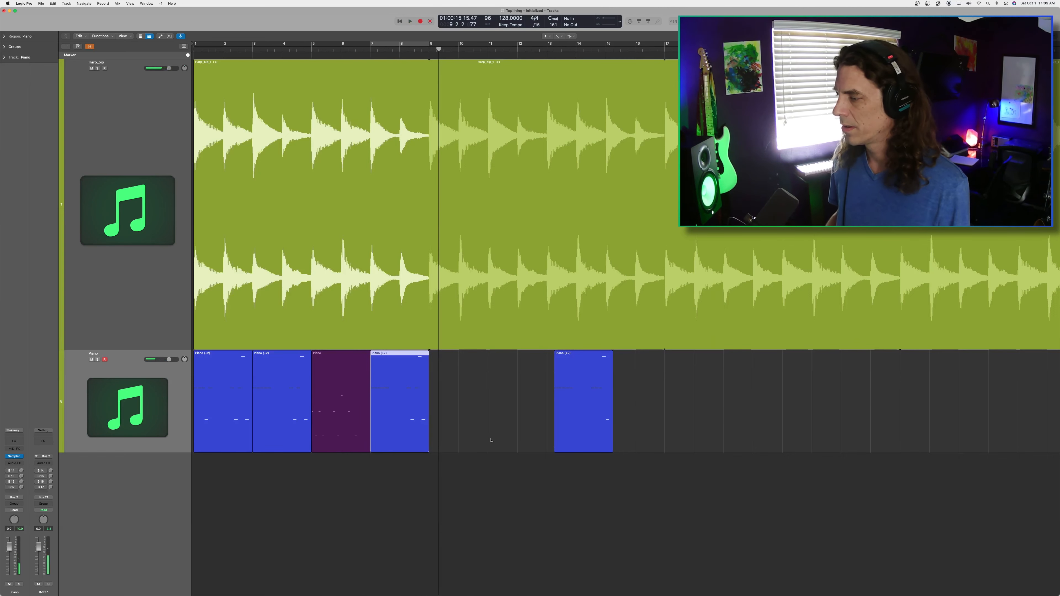
# Replace the blue region at bar 7 with a copy of the purple region and play the arrangement from the start
pyautogui.moveTo(399, 408); pyautogui.dragTo(517, 408)
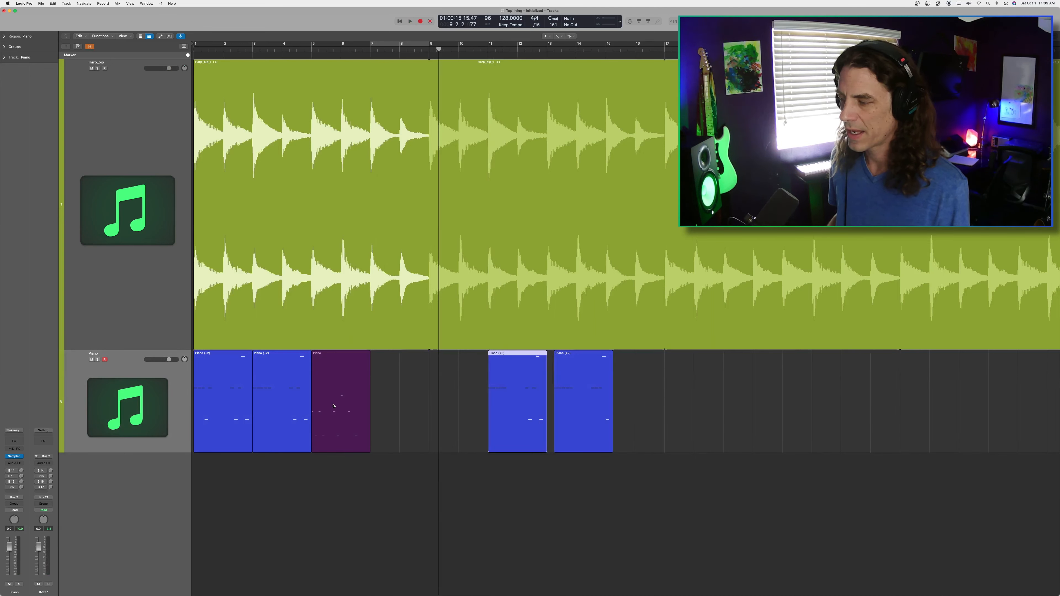
pyautogui.moveTo(333, 406); pyautogui.dragTo(395, 408)
pyautogui.press('Return')
pyautogui.press('space')
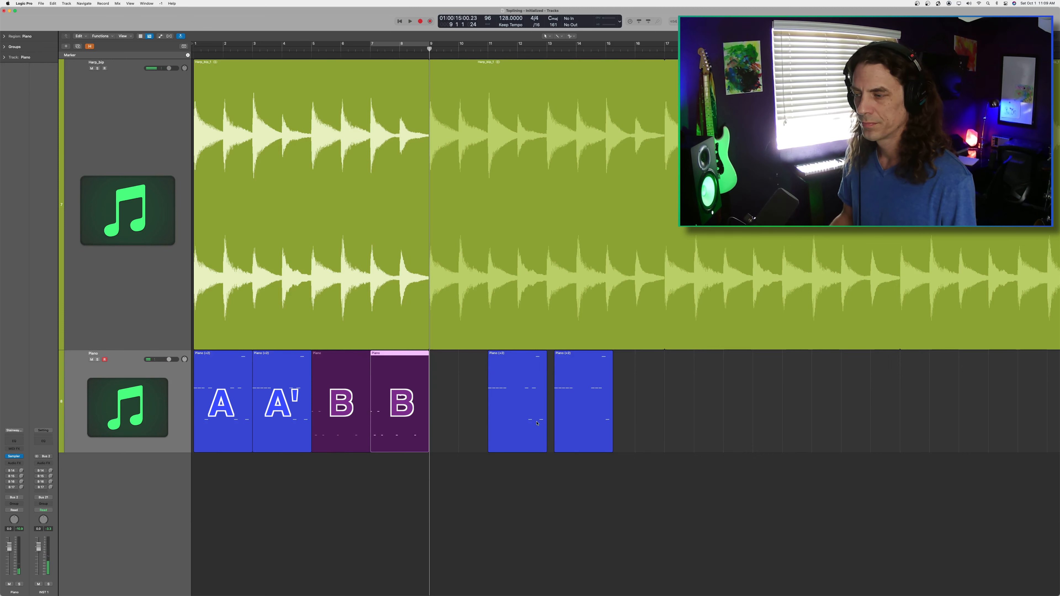
# Lower the third note of the purple region at bar 7 to the third degree, and play the arrangement from the start
pyautogui.doubleClick(393, 423)
pyautogui.scroll(5, 466, 420)
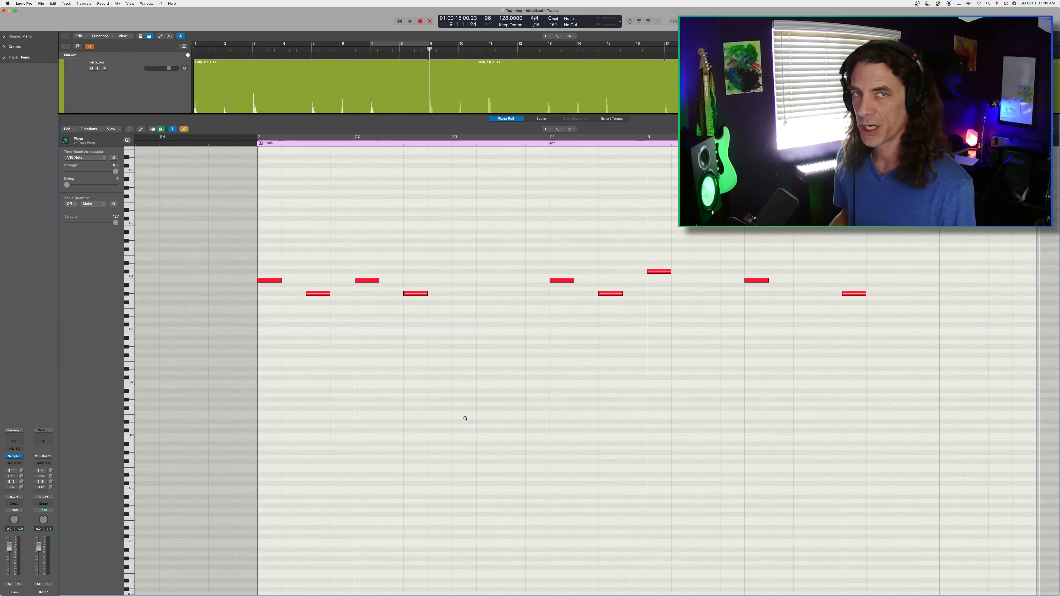
pyautogui.scroll(1, 465, 419)
pyautogui.moveTo(367, 297); pyautogui.dragTo(367, 311)
pyautogui.moveTo(368, 311); pyautogui.dragTo(367, 311)
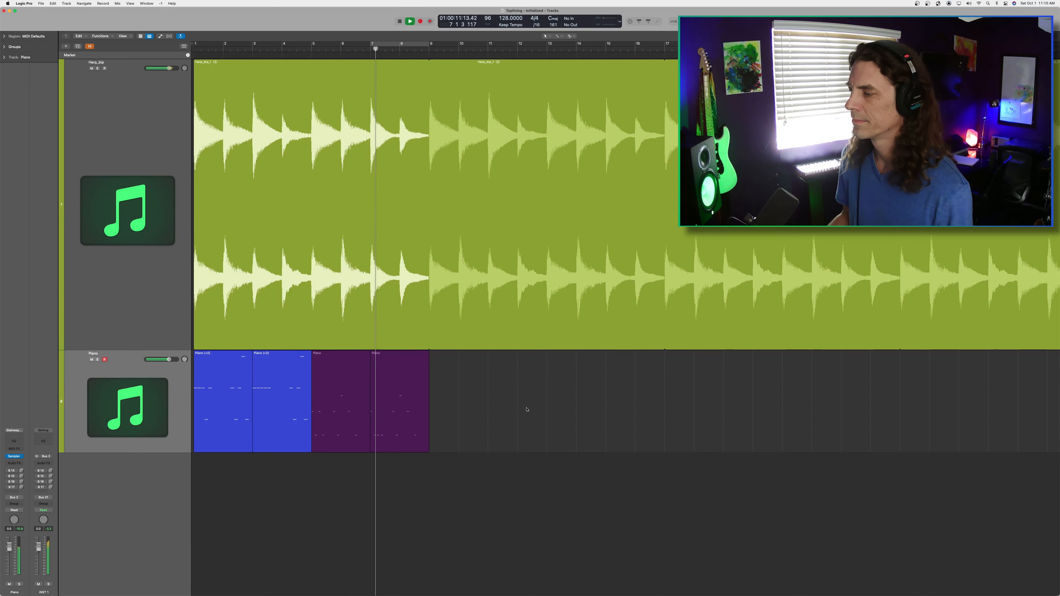
pyautogui.press('space')
pyautogui.press('Return')
pyautogui.press('space')
pyautogui.hscroll(1, 710, 277)
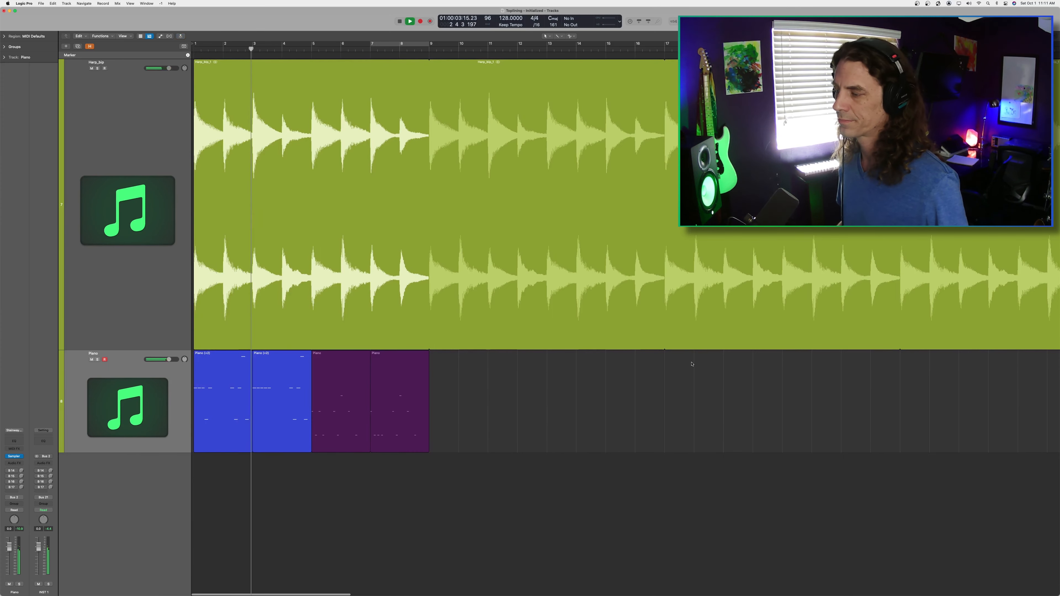
# Open all four piano regions together for note editing, raise the second note of the bar 7 phrase to match its first, and play the result
pyautogui.moveTo(692, 363); pyautogui.dragTo(176, 409)
pyautogui.press('p')
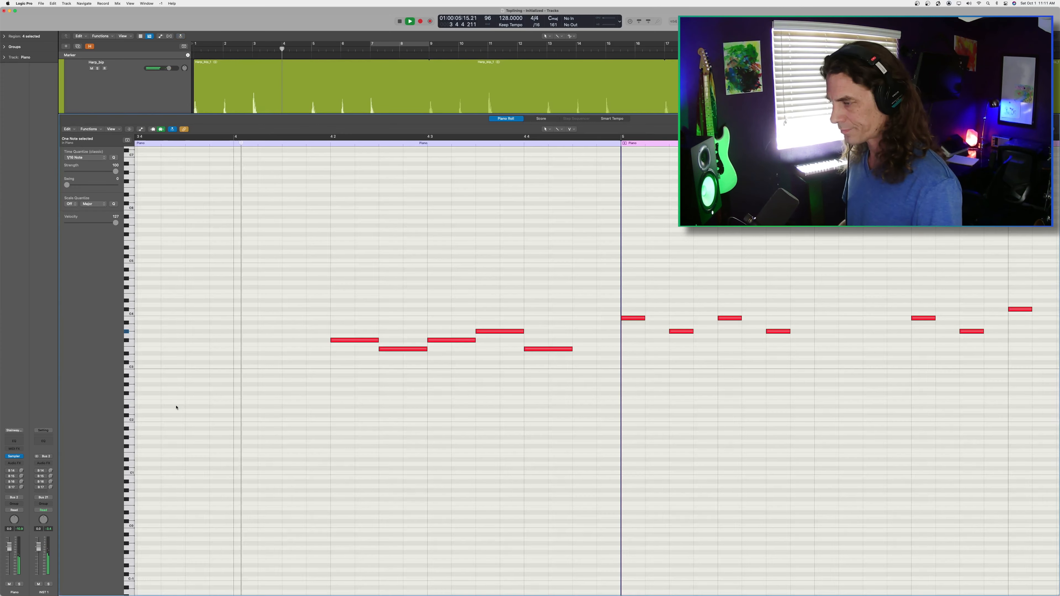
pyautogui.scroll(-10, 445, 418)
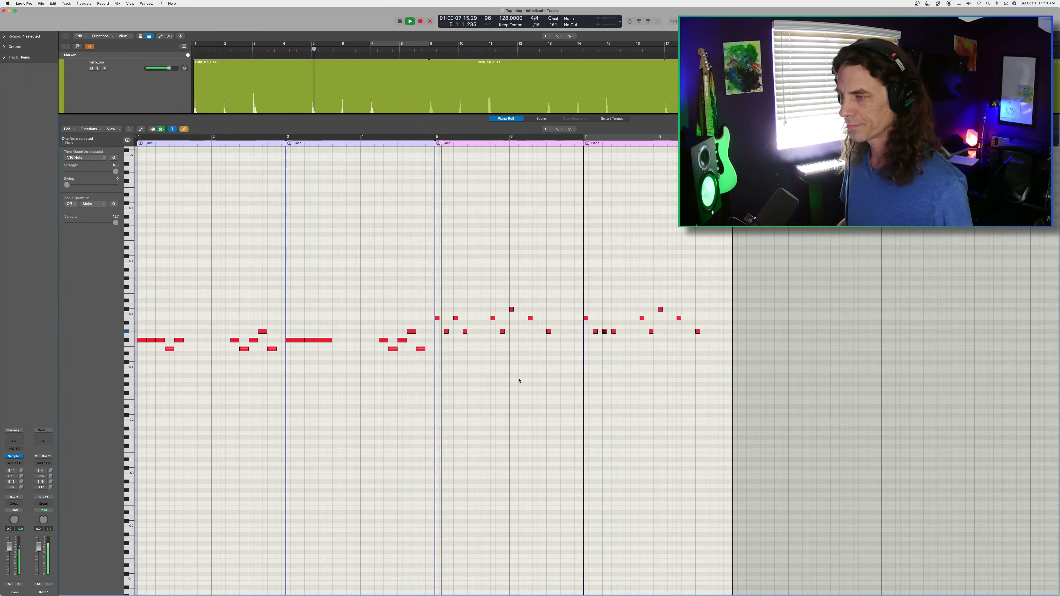
pyautogui.scroll(5, 538, 329)
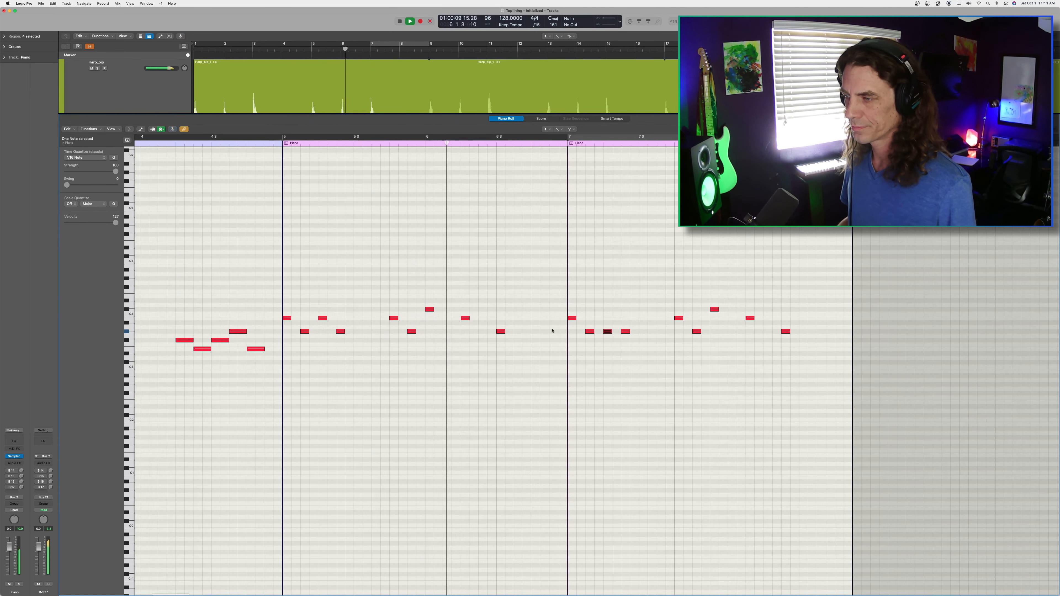
pyautogui.press('space')
pyautogui.moveTo(589, 331); pyautogui.dragTo(589, 318)
pyautogui.click(603, 355)
pyautogui.press('space')
pyautogui.press('space')
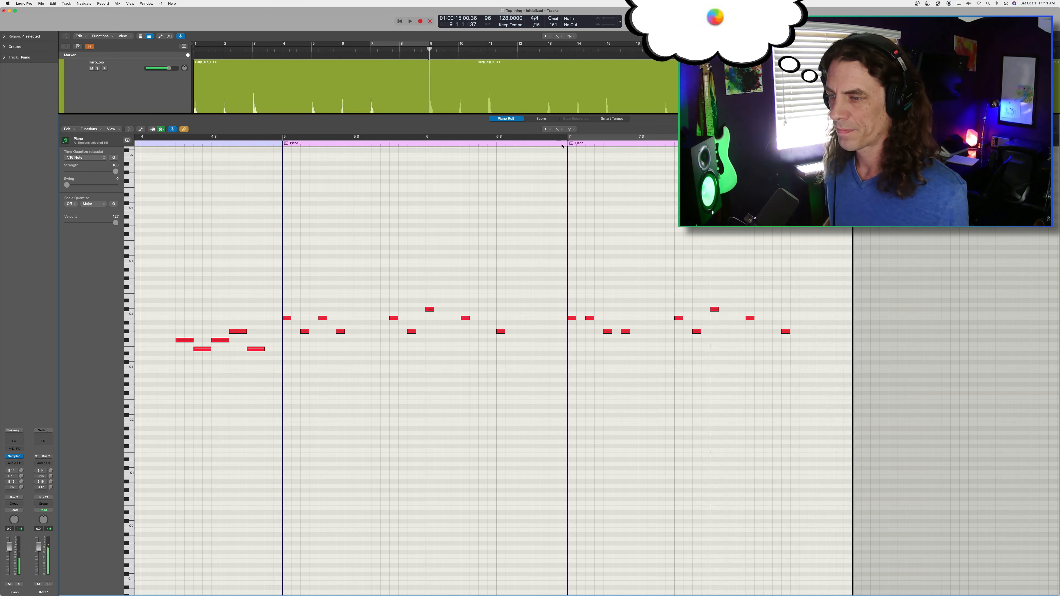